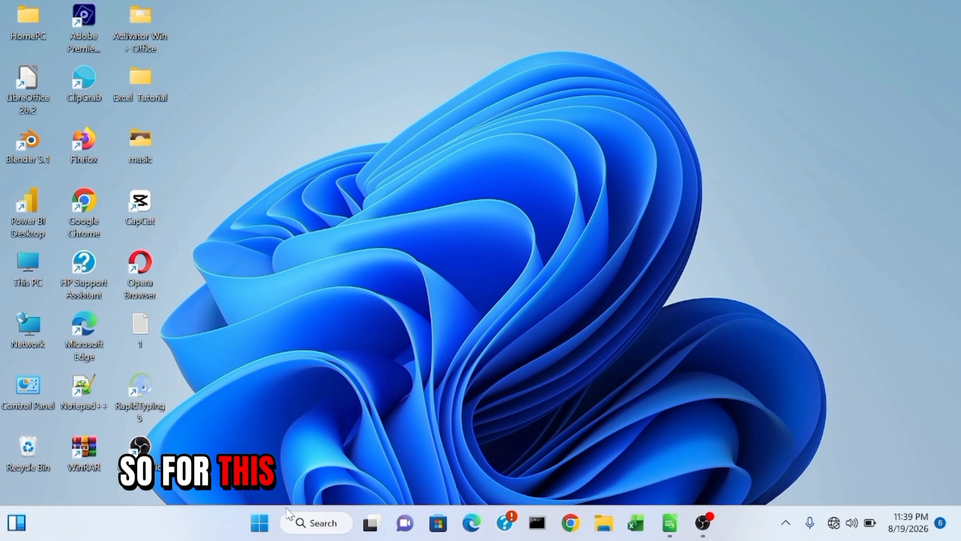
Open LibreOffice Calc and create a new blank spreadsheet.
click(333, 530)
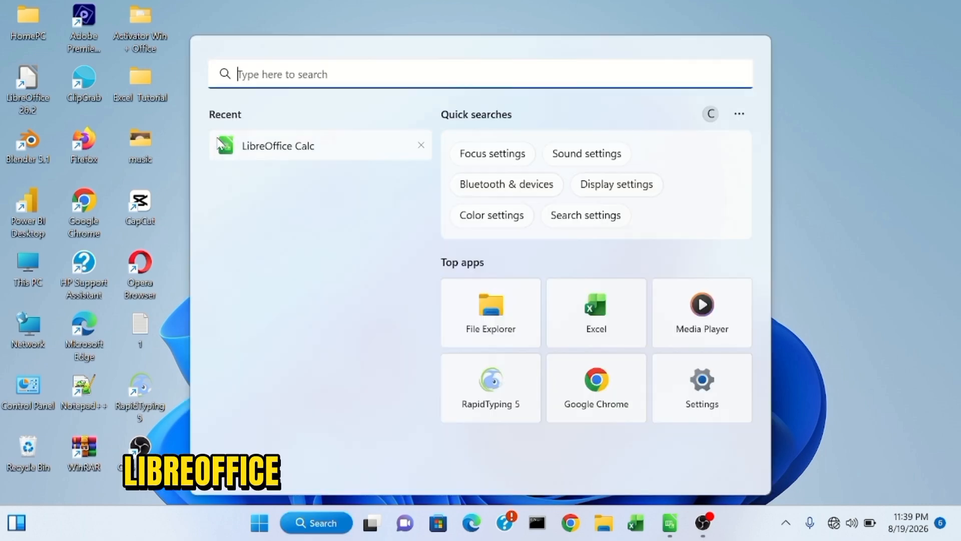
click(222, 143)
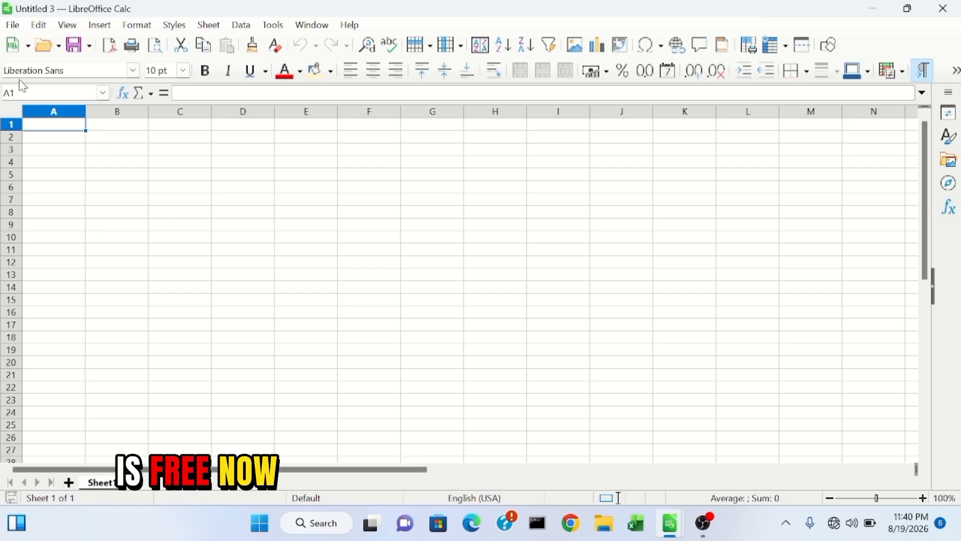
click(13, 26)
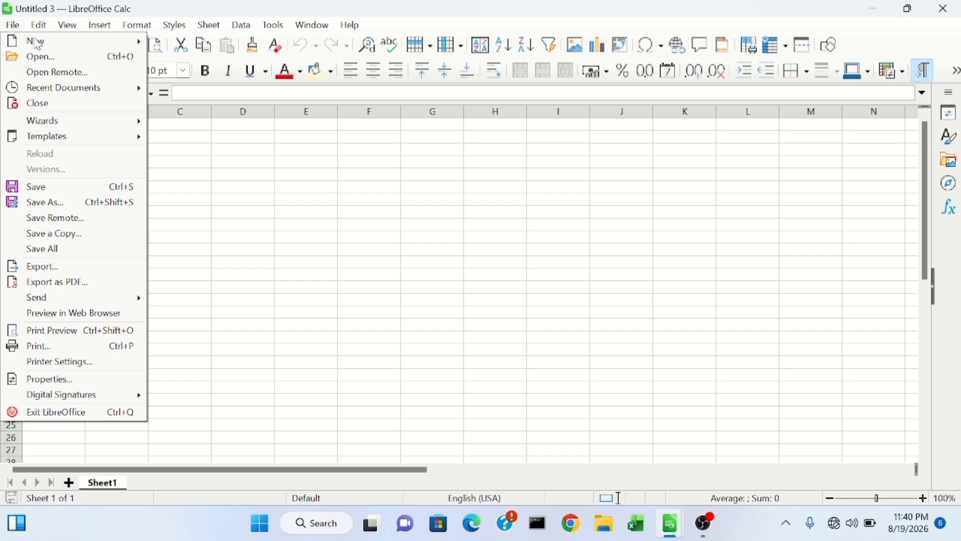
mouse_move(38, 44)
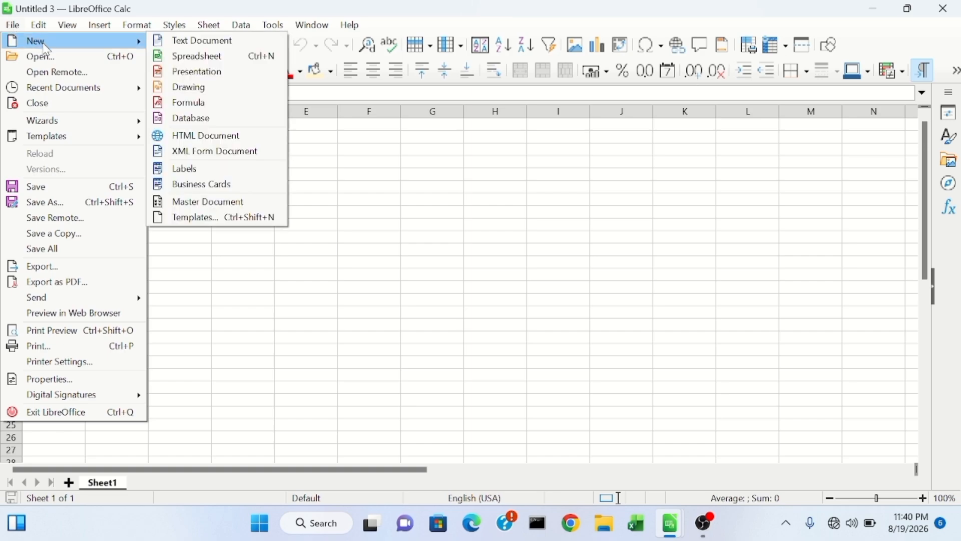
click(184, 56)
Examine how columns, rows and cell addresses work by selecting cells such as C3, A1, B1, A2 and B2 in the empty sheet.
drag(85, 124, 97, 137)
click(100, 138)
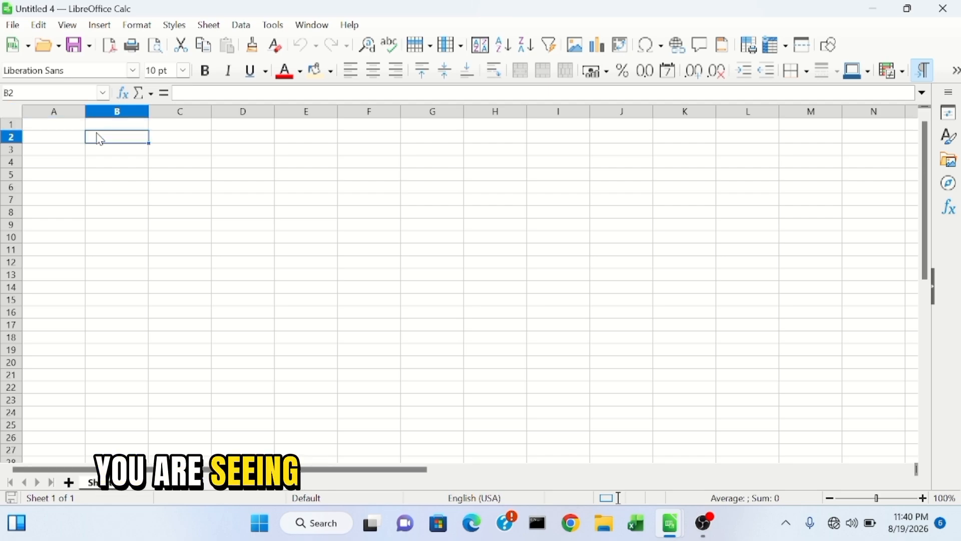
click(173, 150)
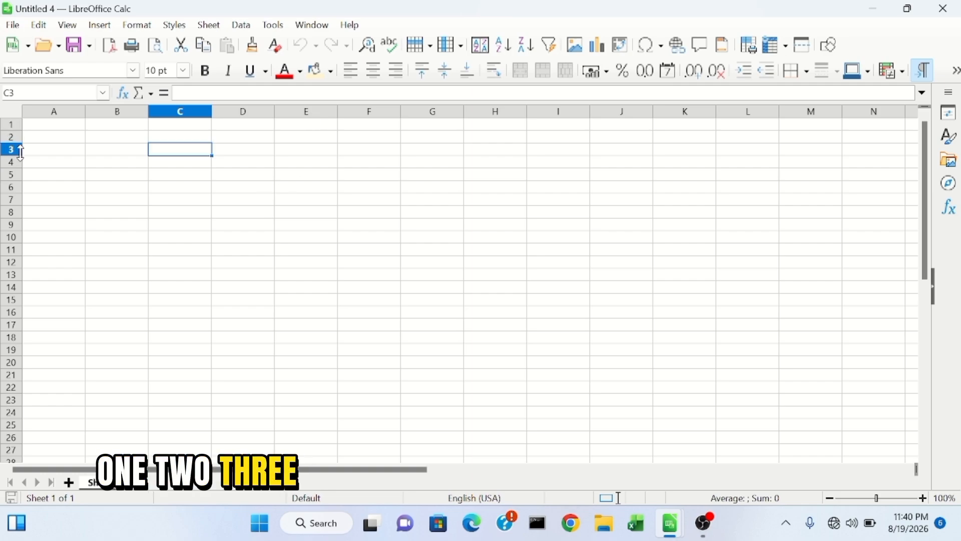
drag(35, 150, 107, 169)
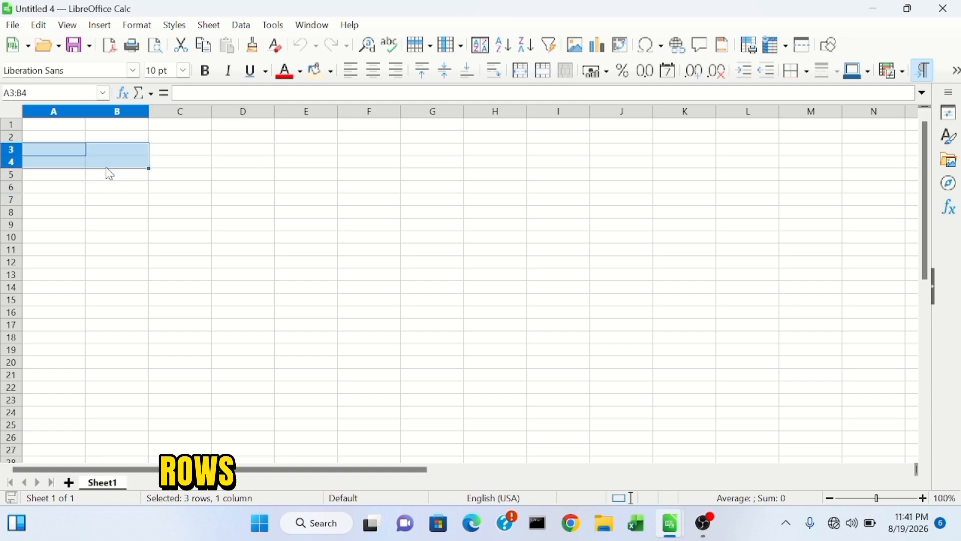
click(71, 128)
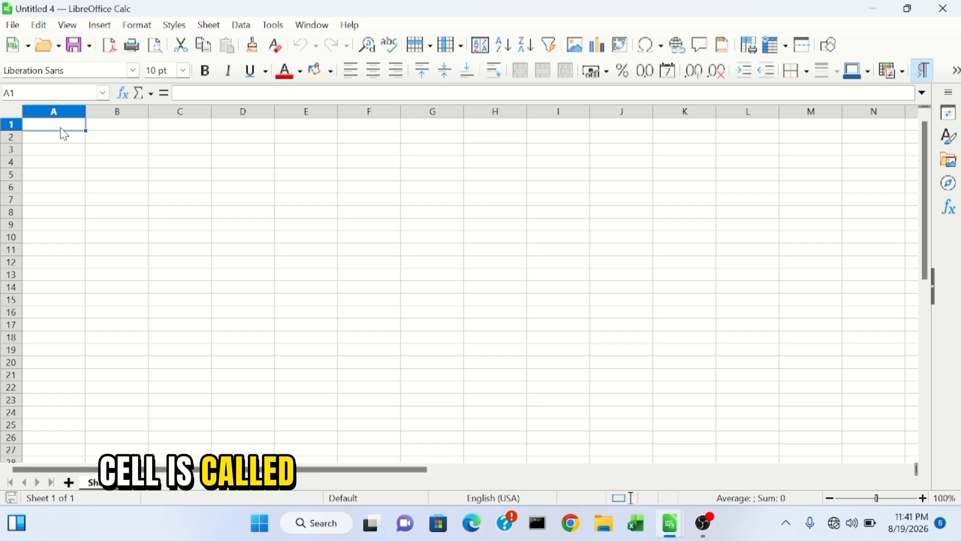
click(143, 127)
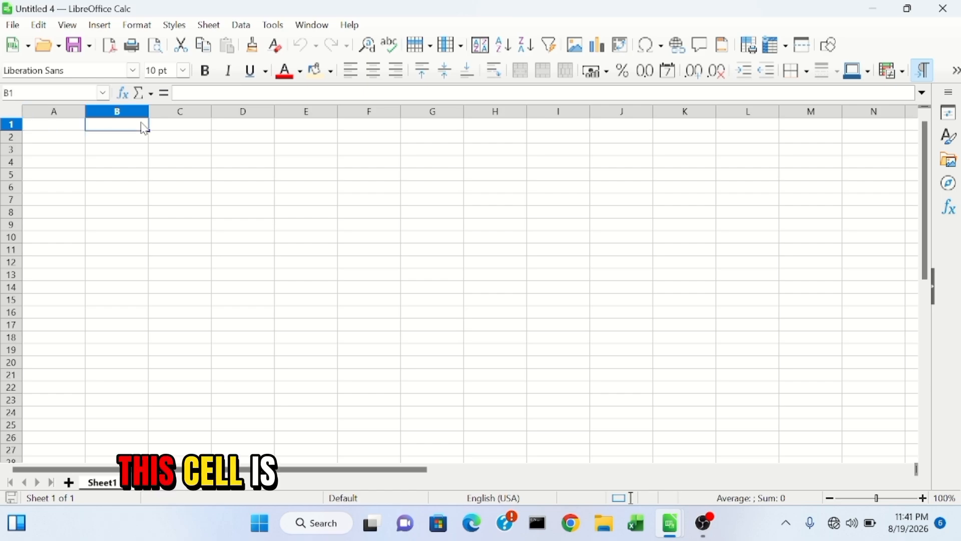
click(68, 143)
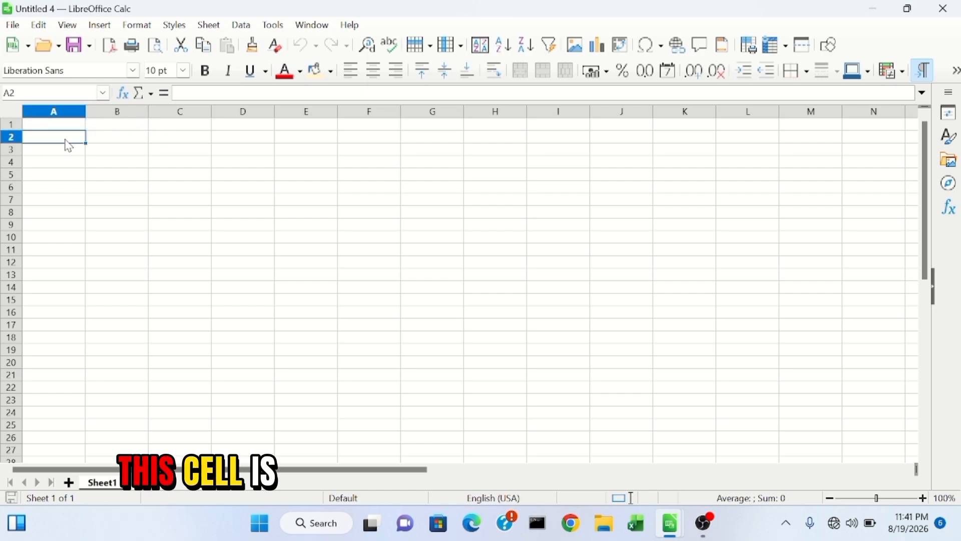
click(93, 143)
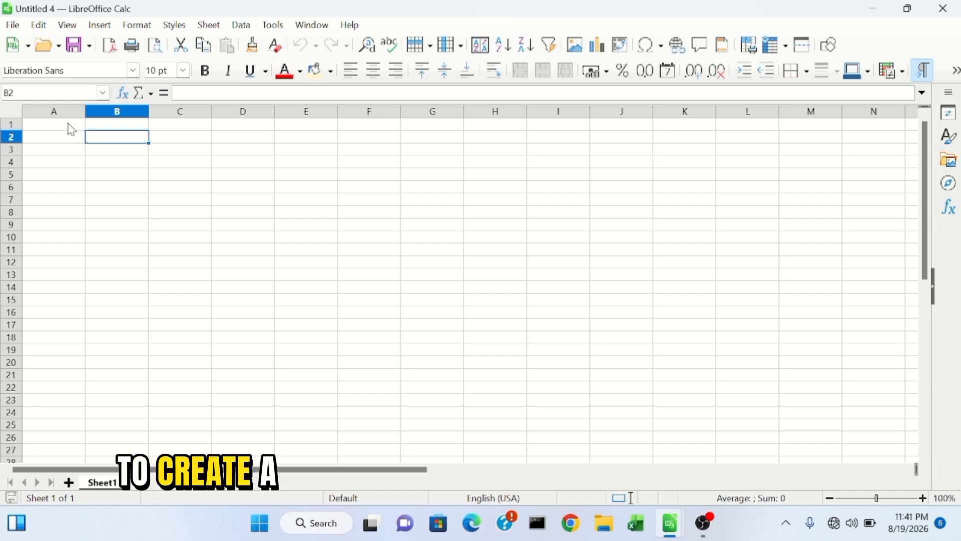
Enter the column headers DATE in cell A1 and QUANTITY in cell B1.
click(72, 130)
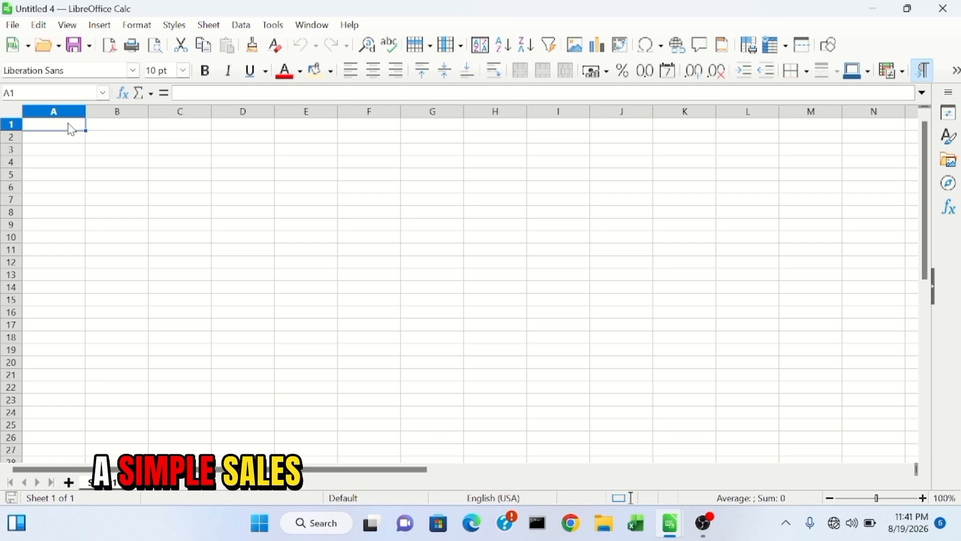
double_click(75, 128)
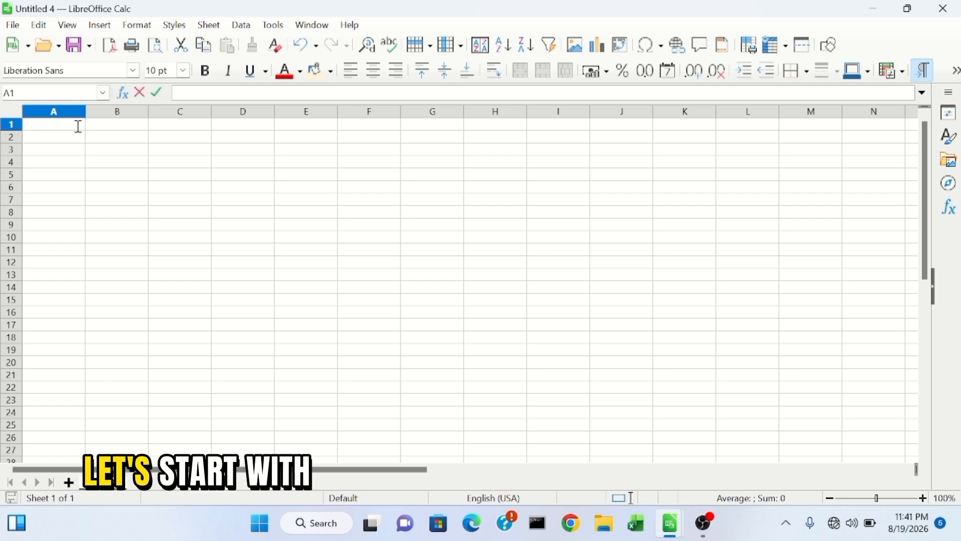
text(DATE)
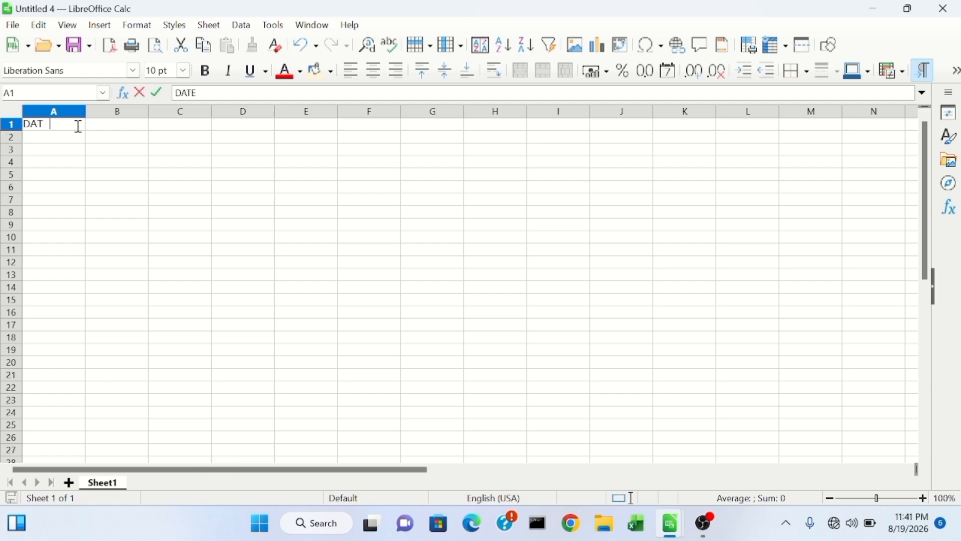
click(122, 129)
text(QU)
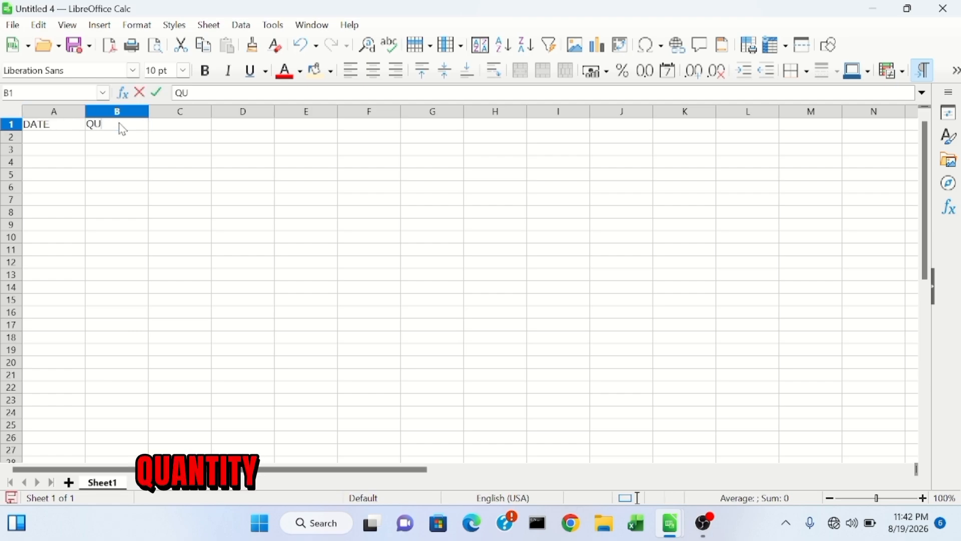
text(ANTITY)
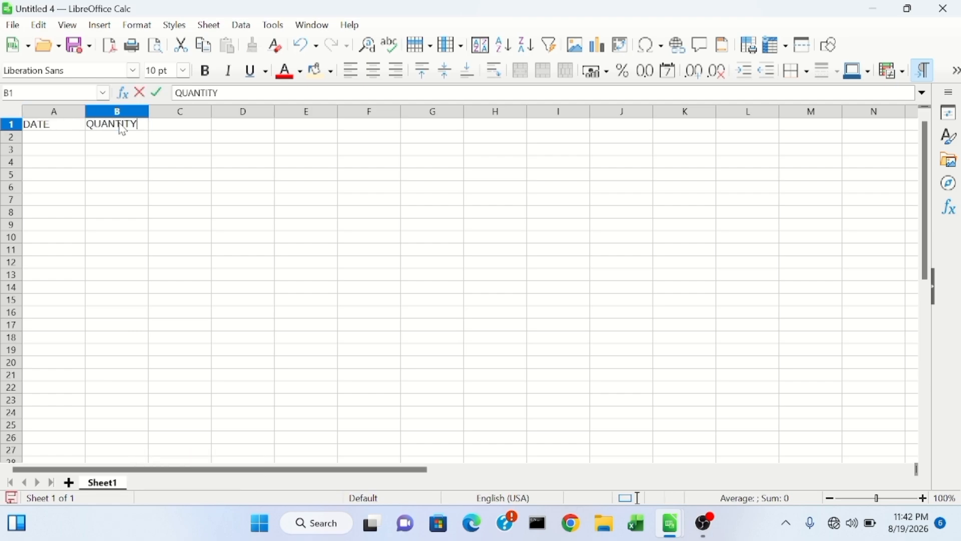
Add the column headers SELLING PRICE in cell C1 and REVENUE in cell D1.
click(185, 134)
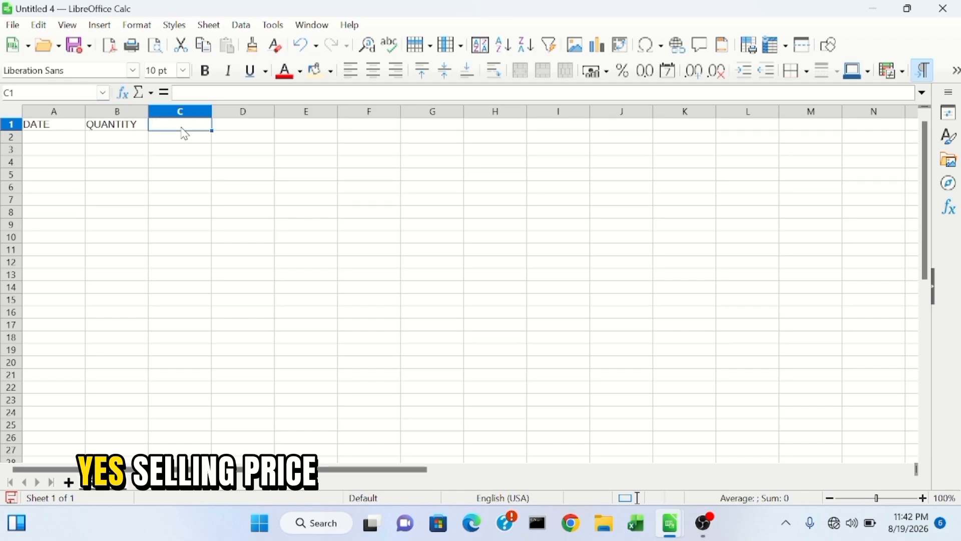
text(SELLIN)
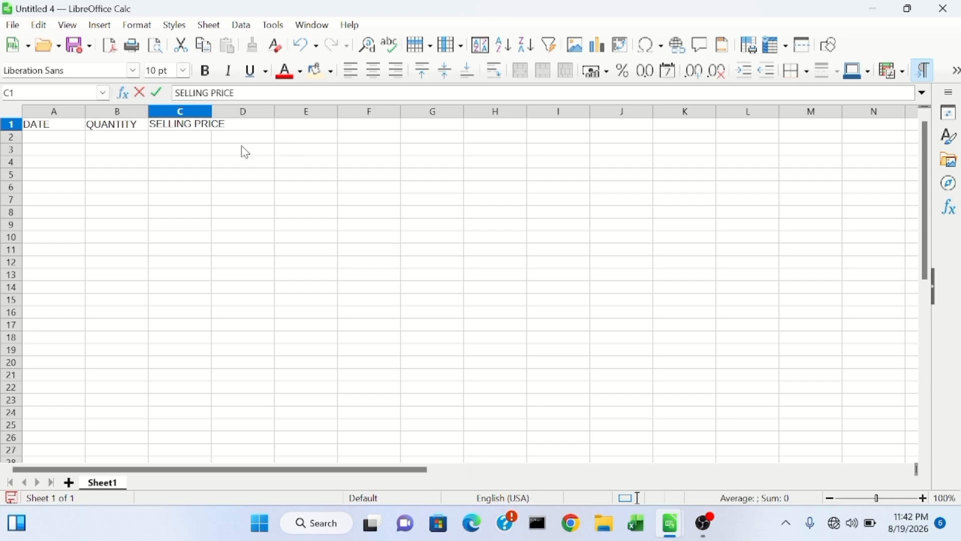
text(G PRICE)
key(Tab)
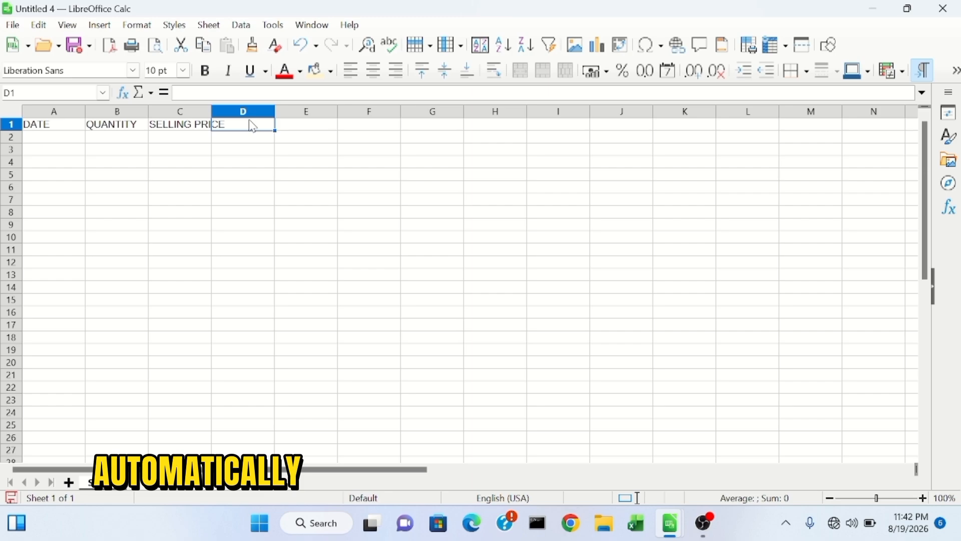
text(REVENUE)
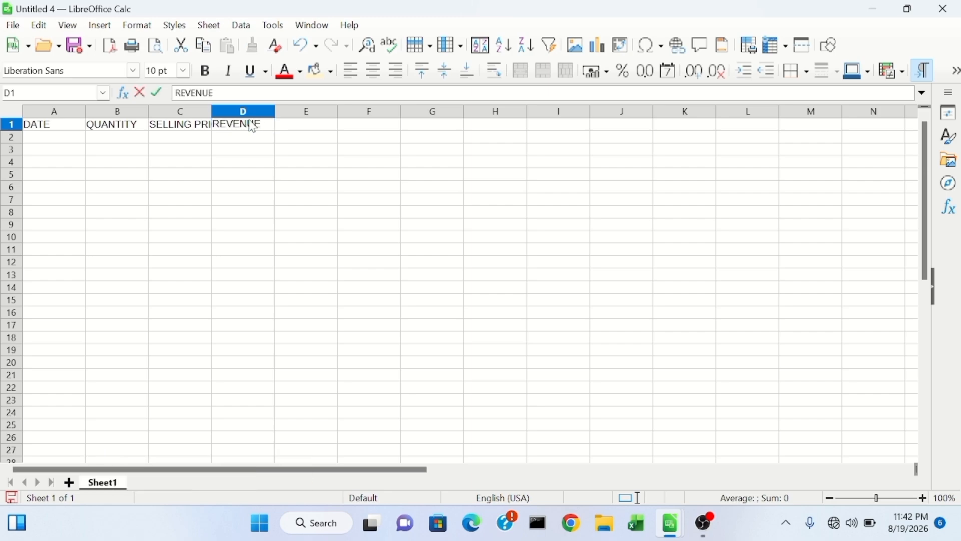
Enter the first date, 2026-08-19, in cell A2 under the DATE header.
click(29, 140)
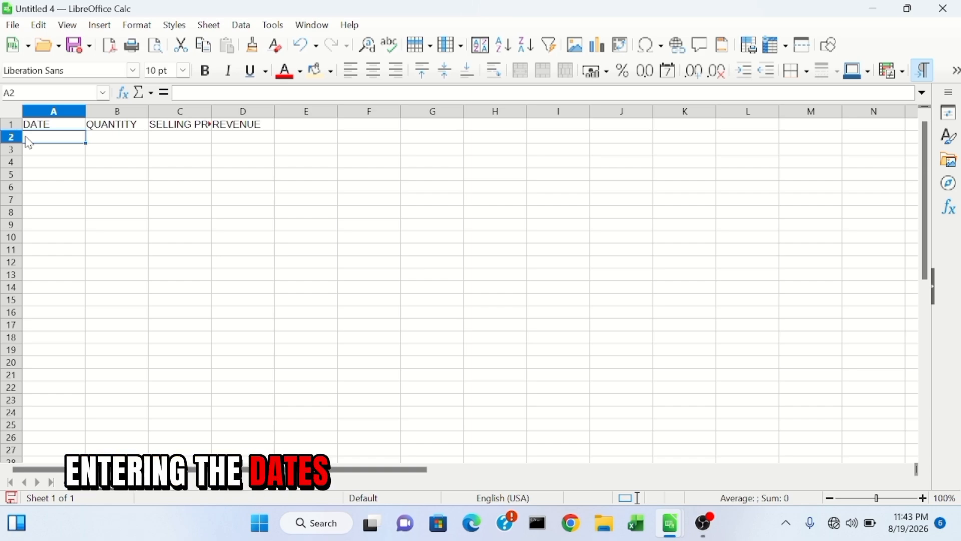
text(20)
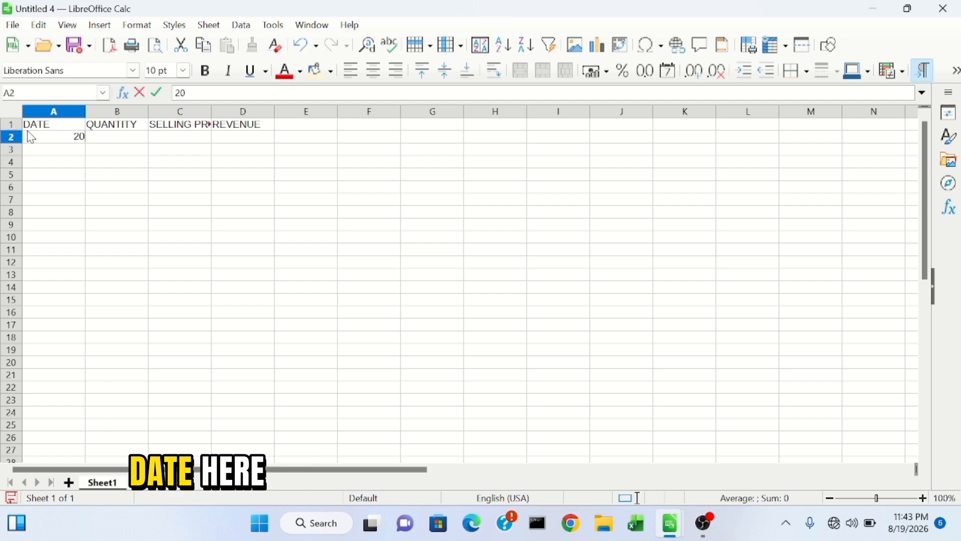
text(26)
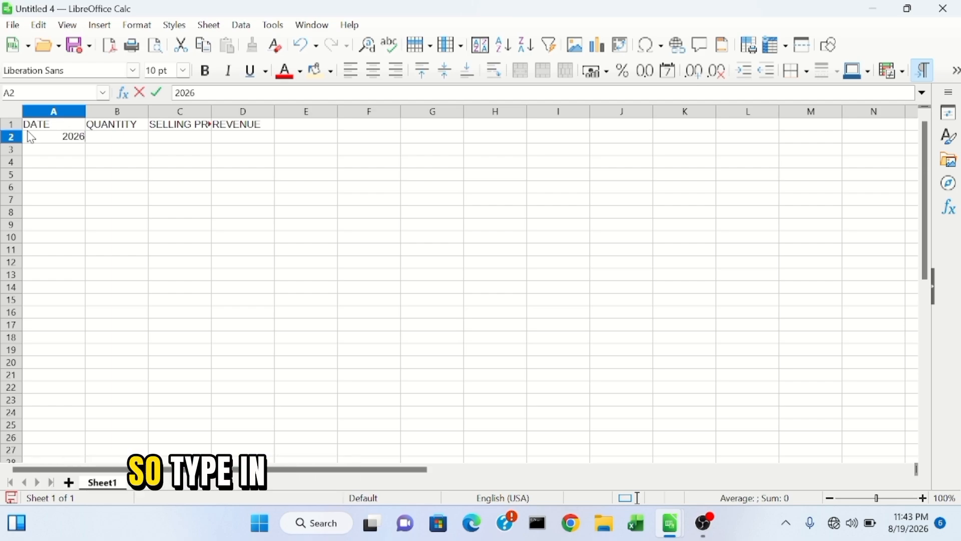
text(-)
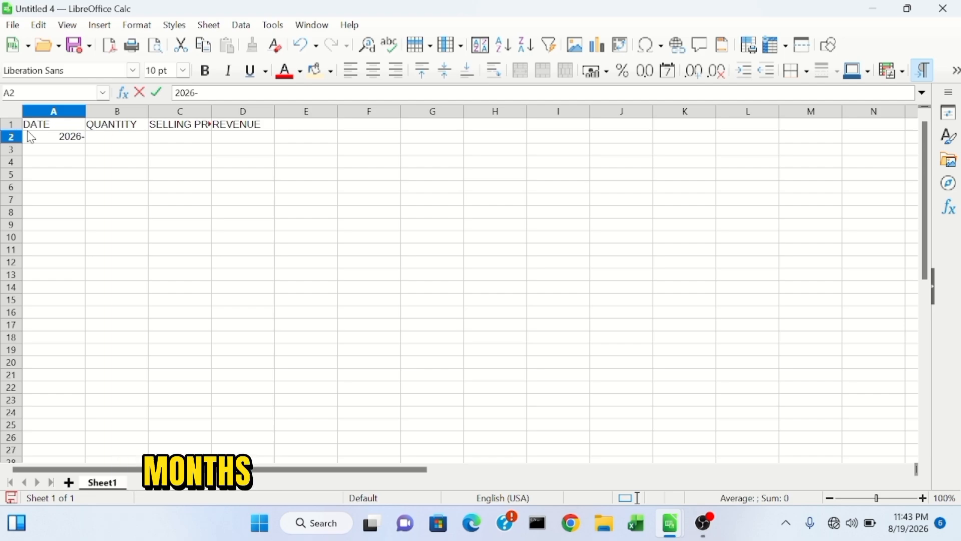
text(08)
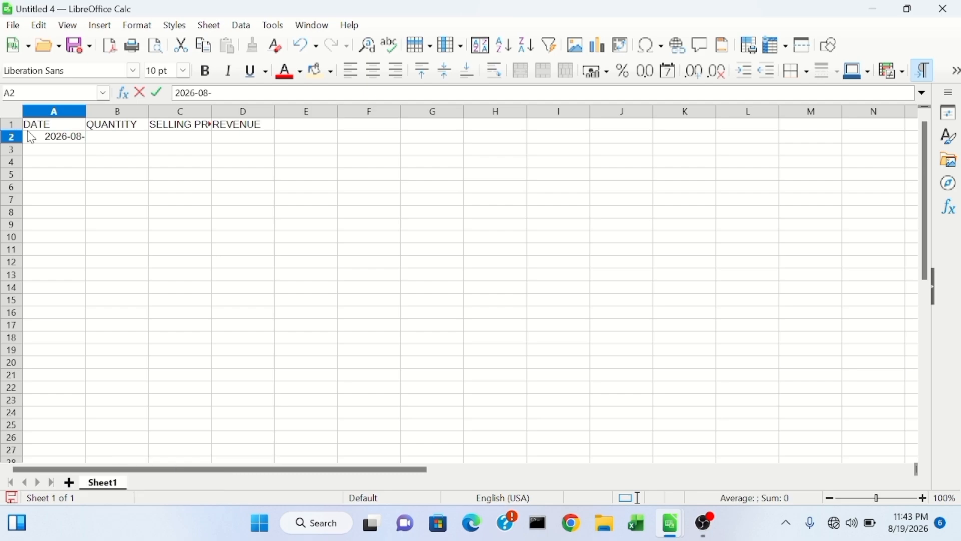
text(-19)
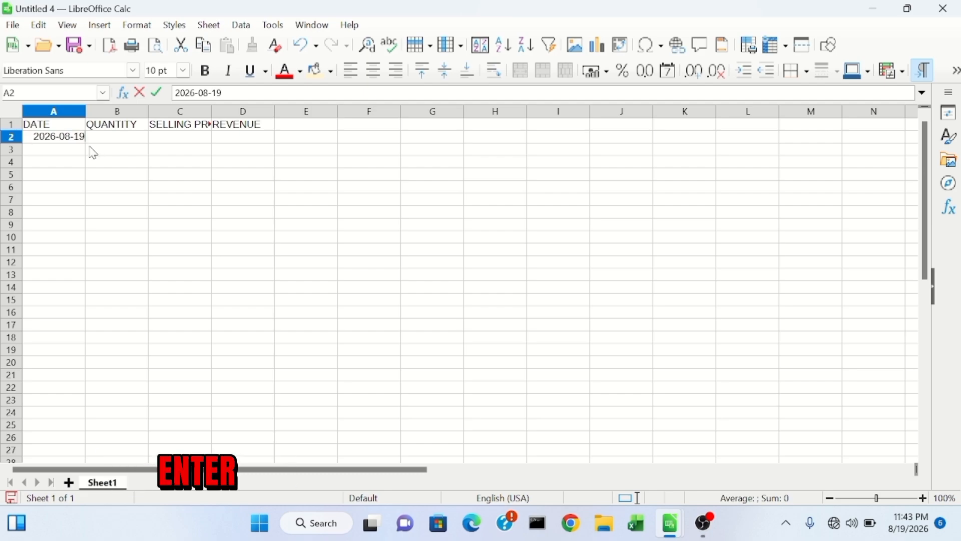
key(Return)
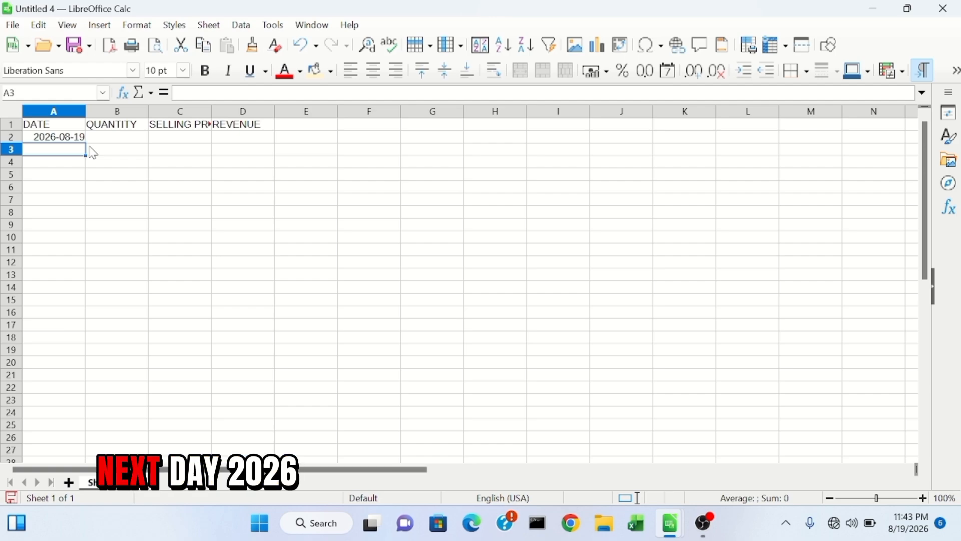
Enter 2026-08-20 in cell A3 and fill the consecutive dates from A2:A3 down to 2026-08-23 in A6.
text(202)
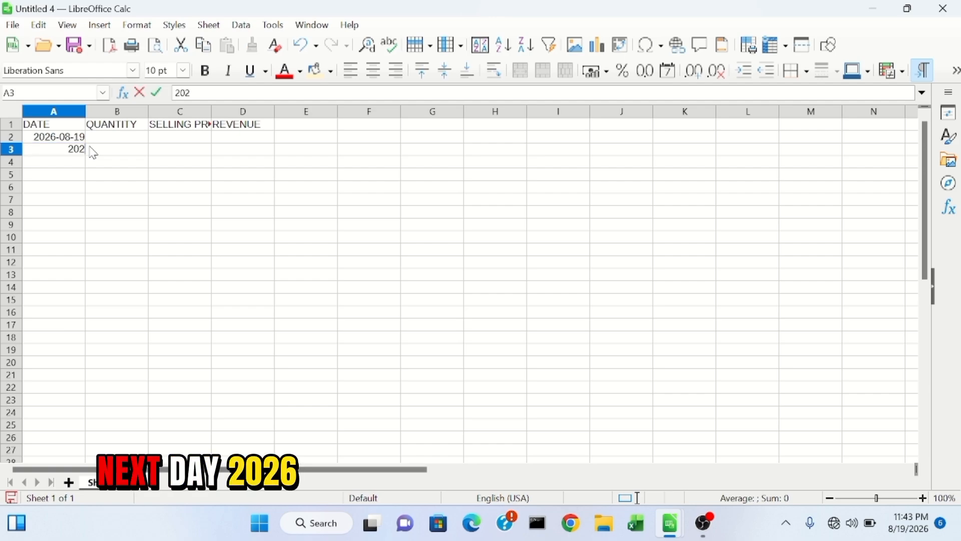
text(6-)
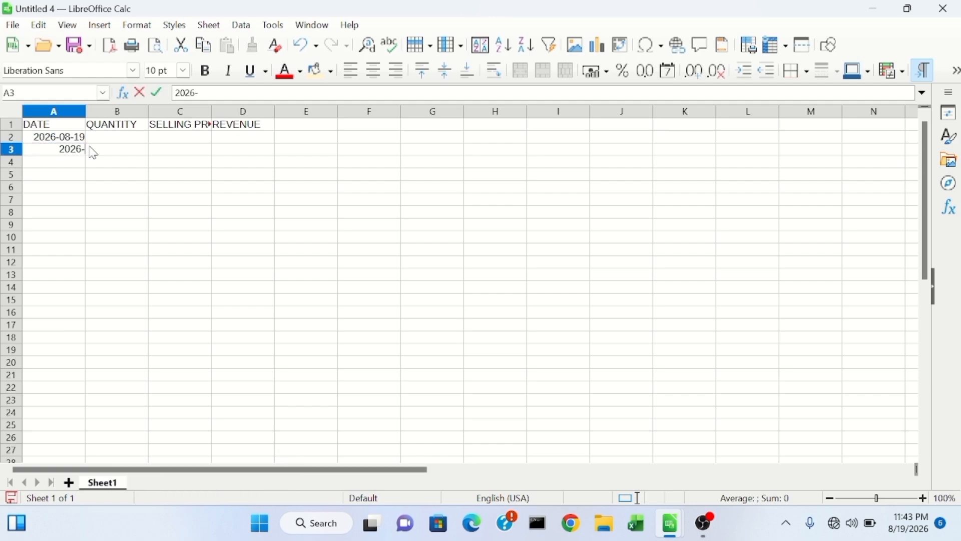
text(08-)
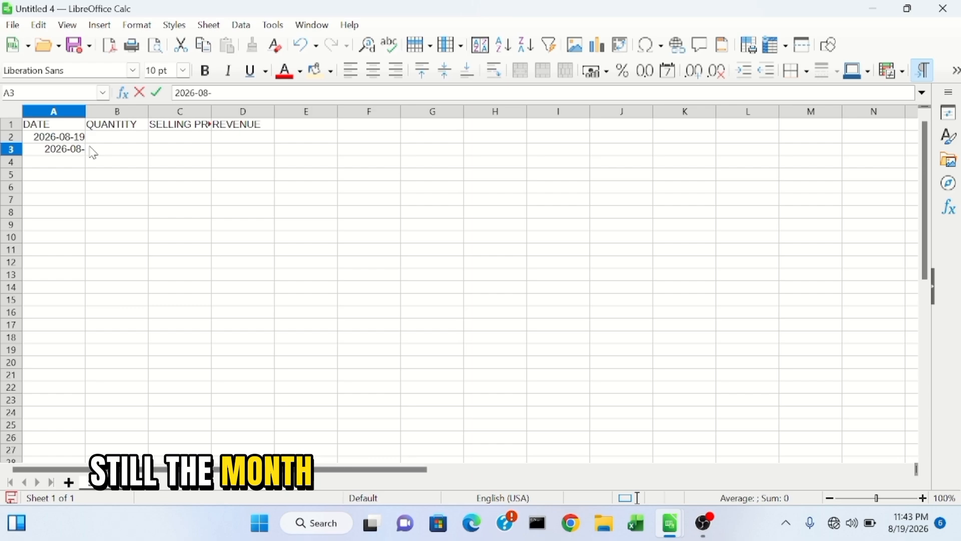
text(20)
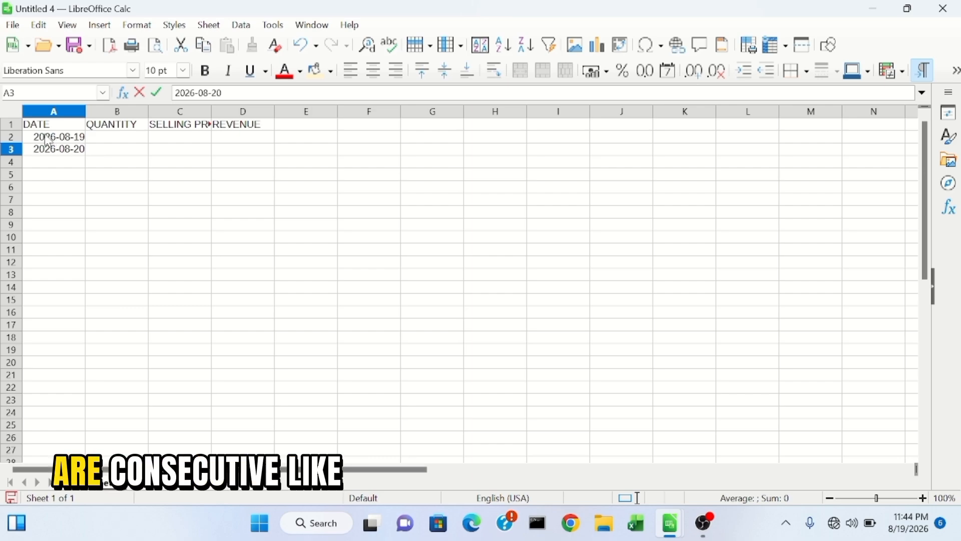
key(Return)
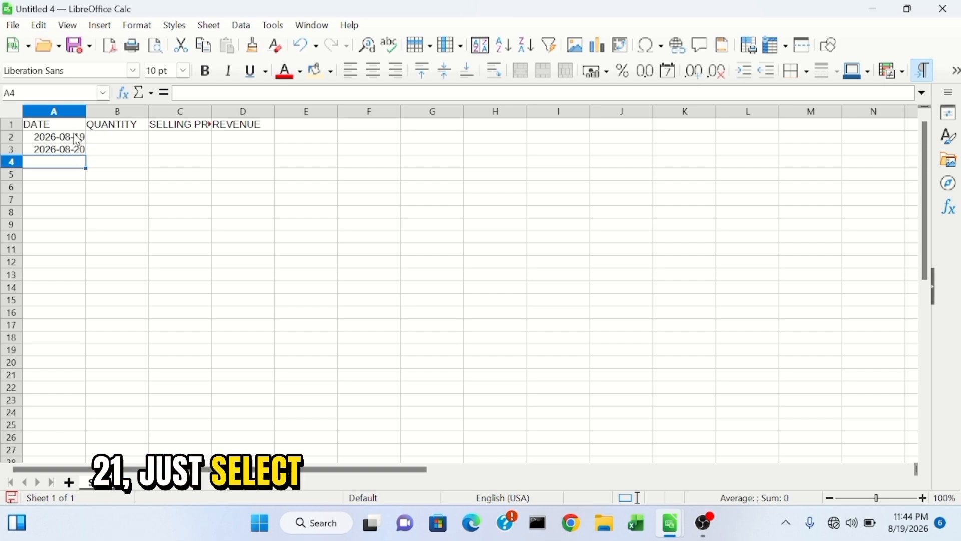
drag(76, 140, 82, 150)
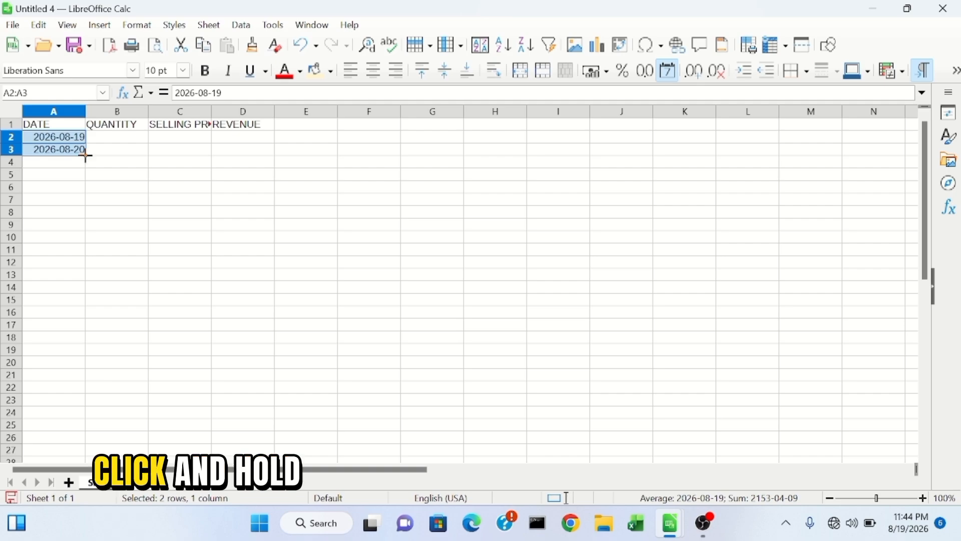
drag(87, 152, 85, 191)
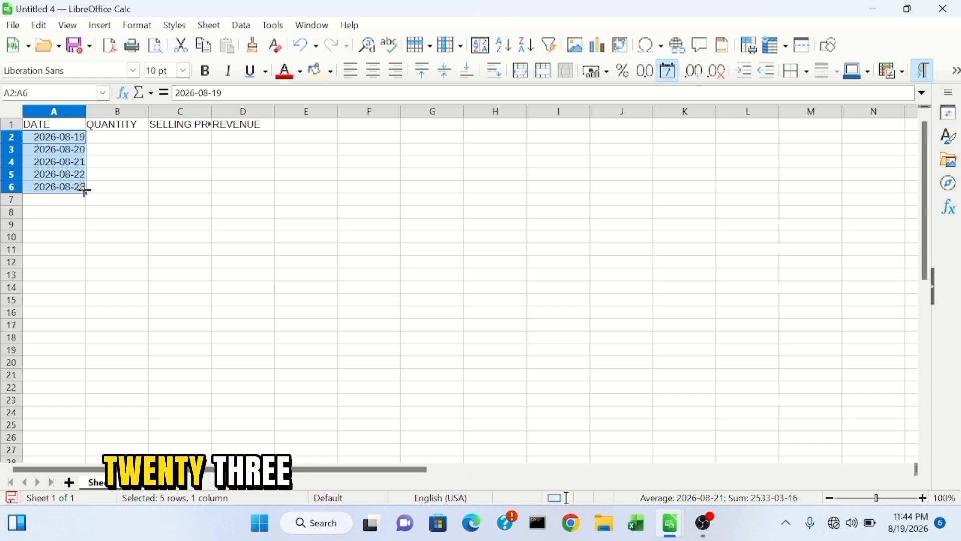
Enter the quantities 4, 7, 5, 8 and 5 in cells B2 to B6 under the QUANTITY header.
click(101, 141)
text(4)
key(Return)
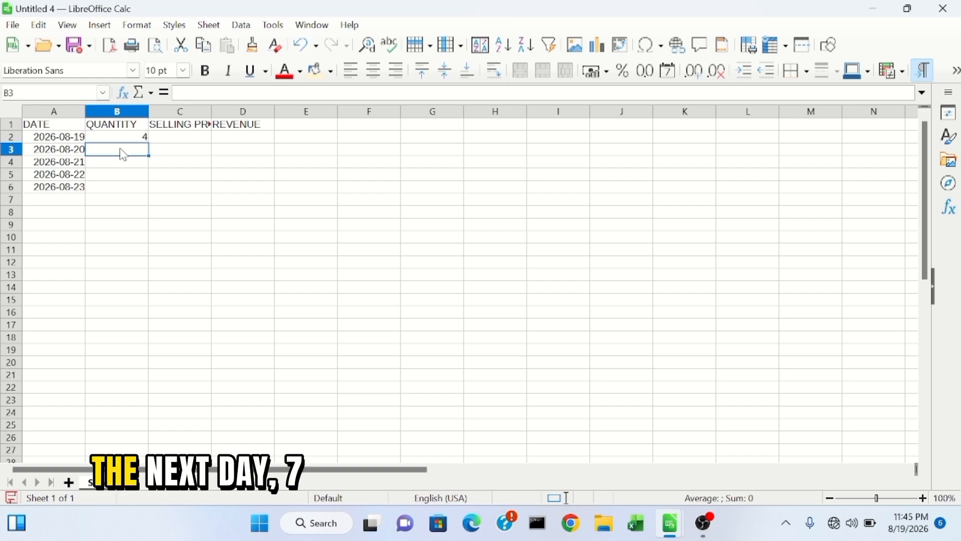
text(7)
key(Return)
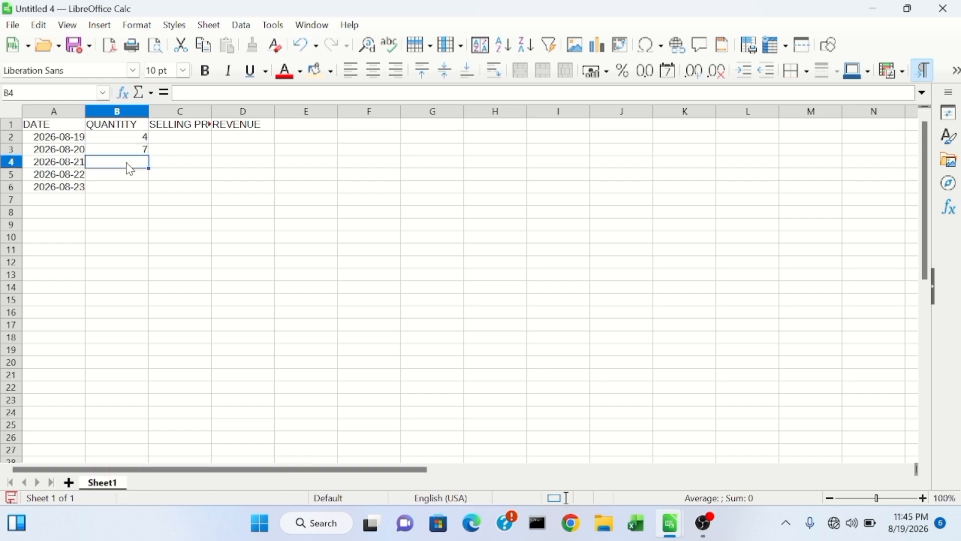
text(5)
key(Return)
text(8)
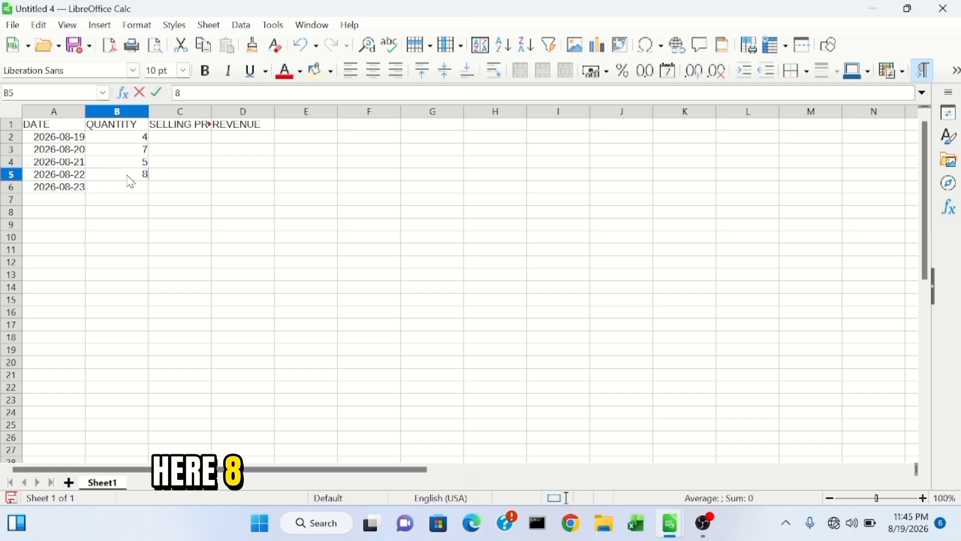
click(133, 188)
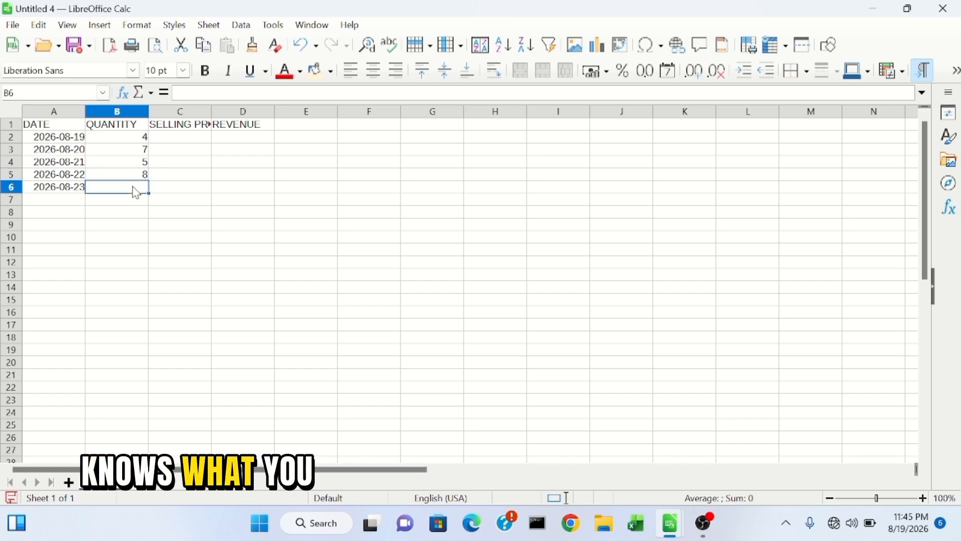
text(5)
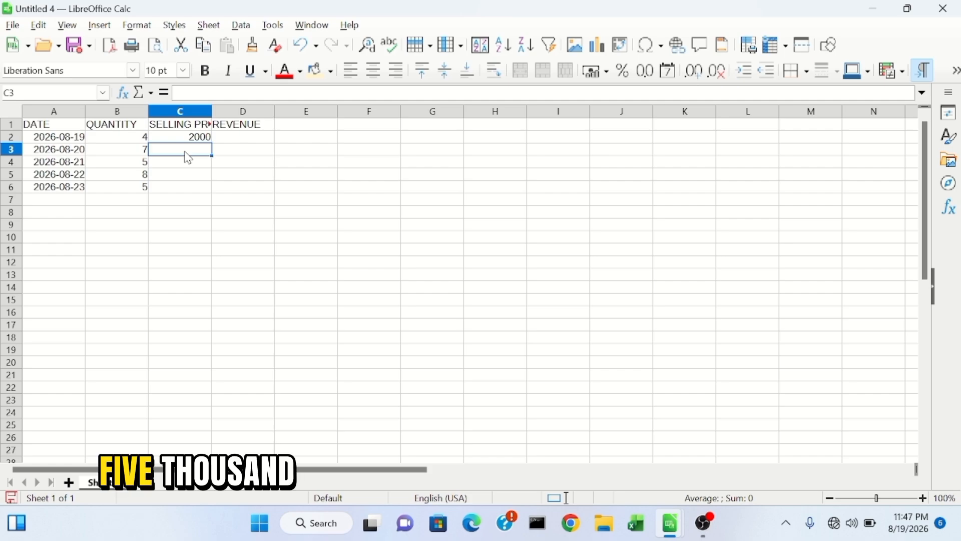
Enter the selling prices 5000, 4000, 3000 and 1000 in cells C3 to C6.
text(5000)
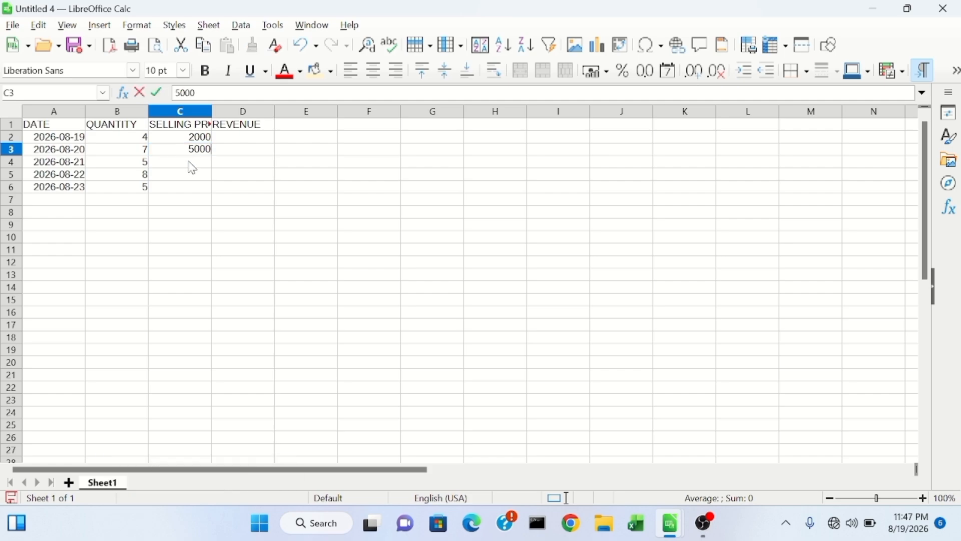
click(189, 163)
text(4000)
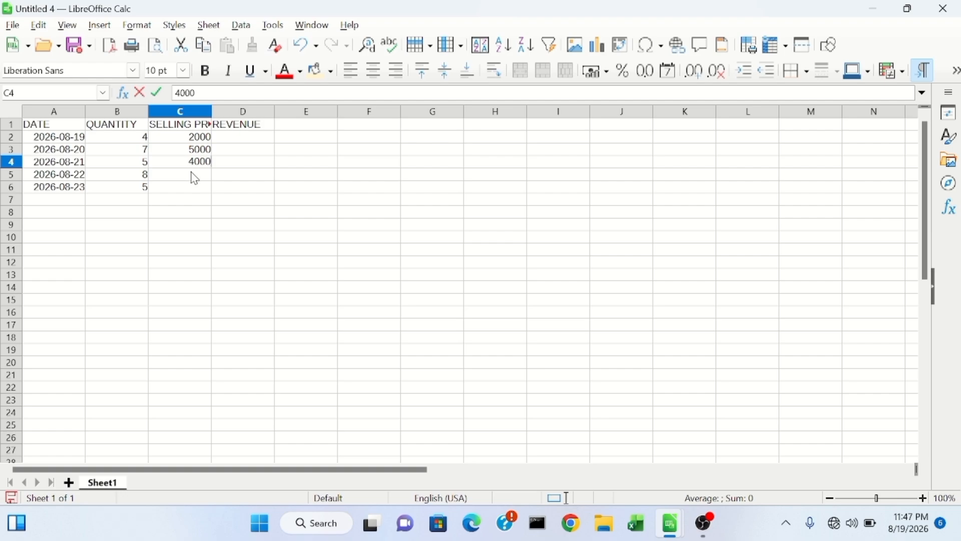
click(195, 179)
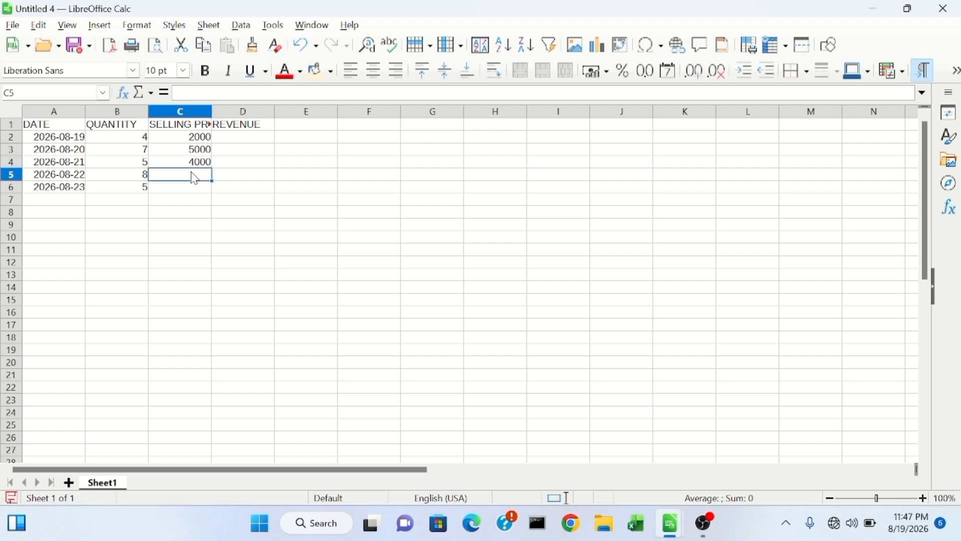
text(3000)
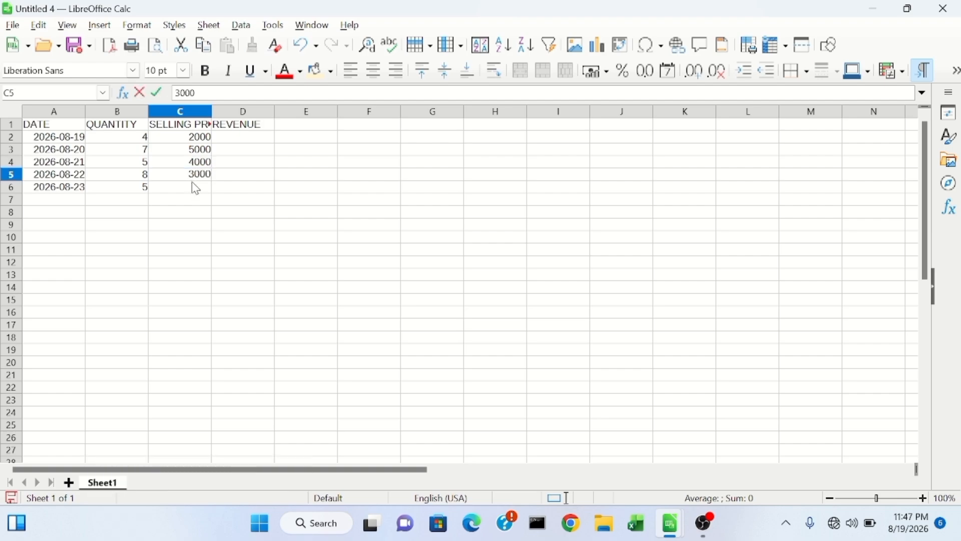
click(192, 183)
text(1000)
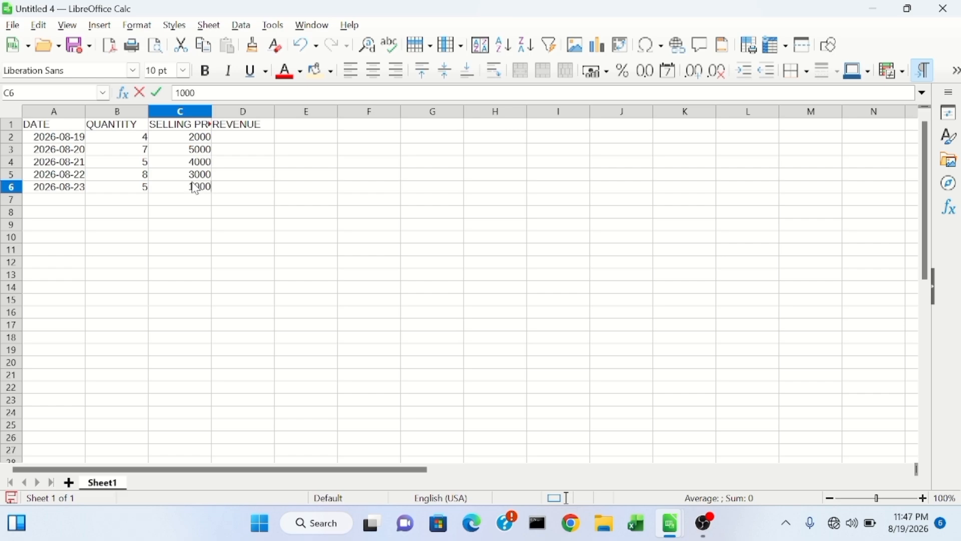
Calculate the revenue in D2 with the formula =C2*B2 and fill it down to D6.
click(243, 145)
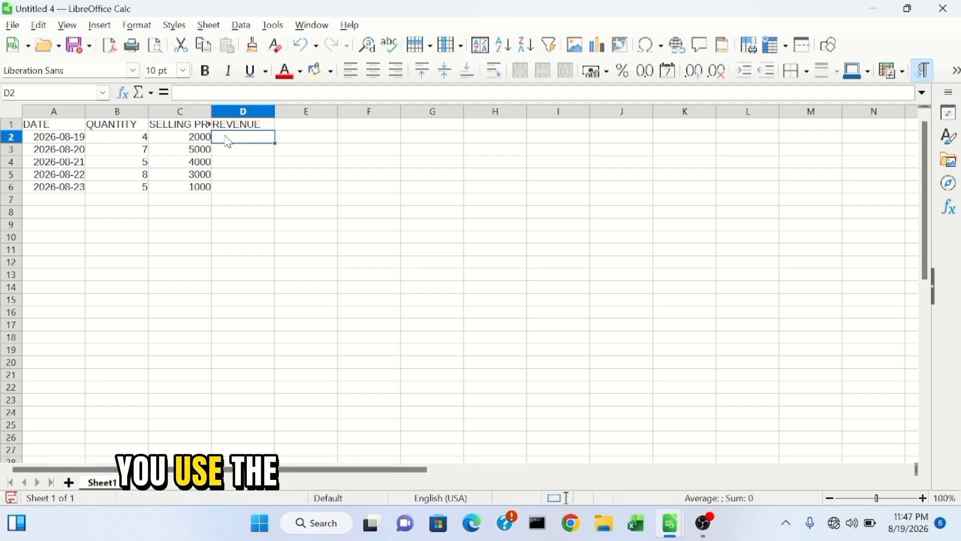
text(=)
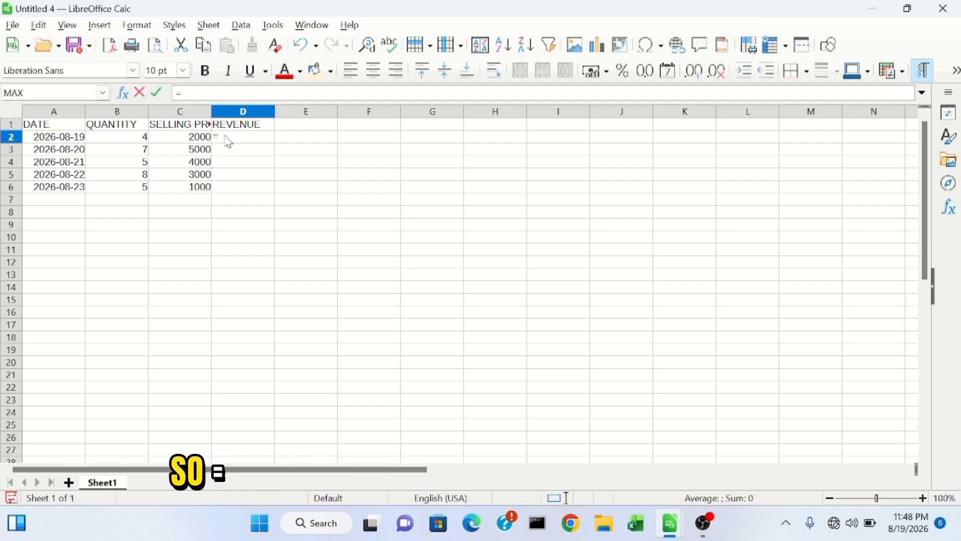
click(201, 144)
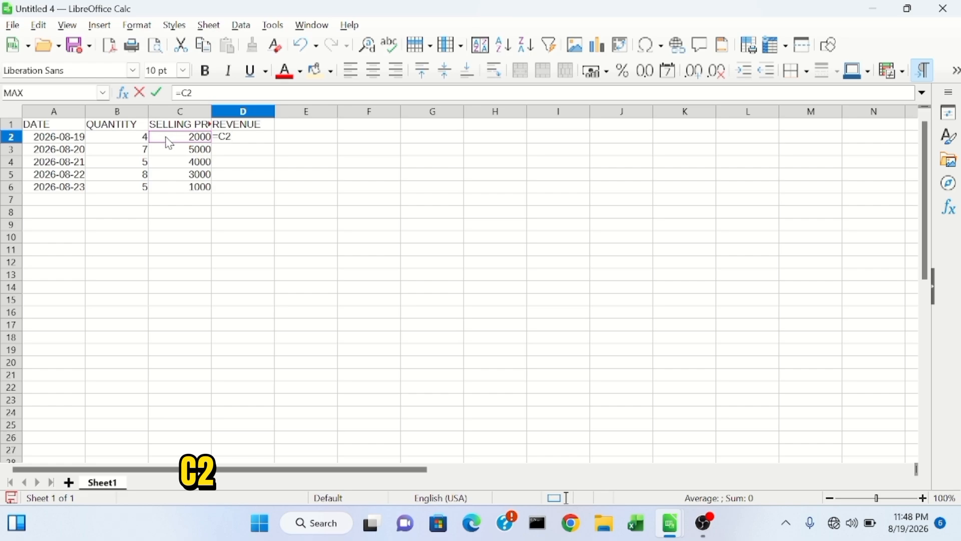
text(*)
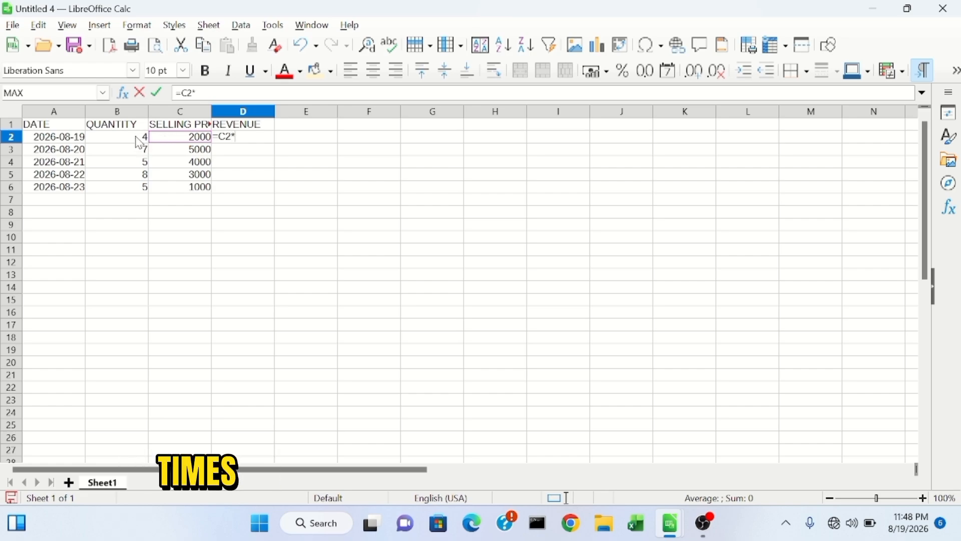
click(140, 143)
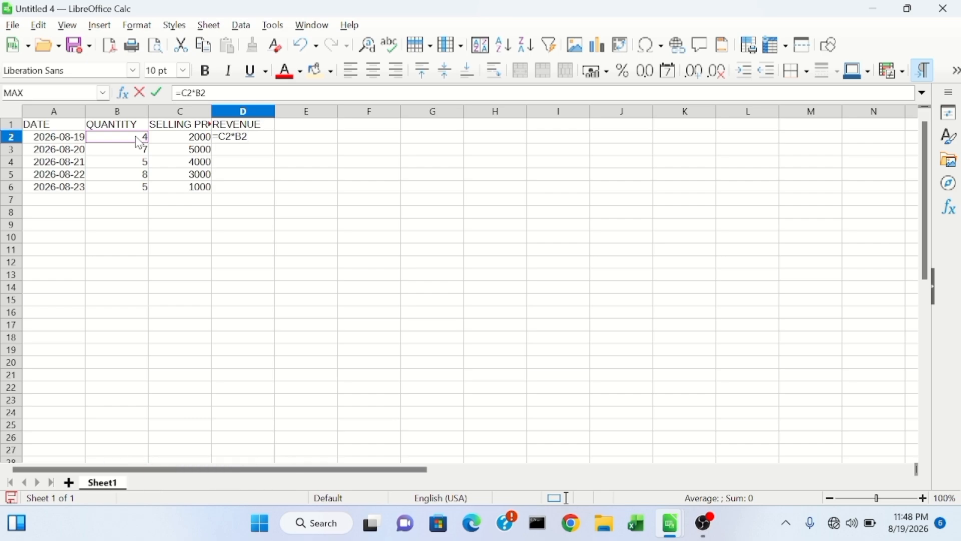
key(Return)
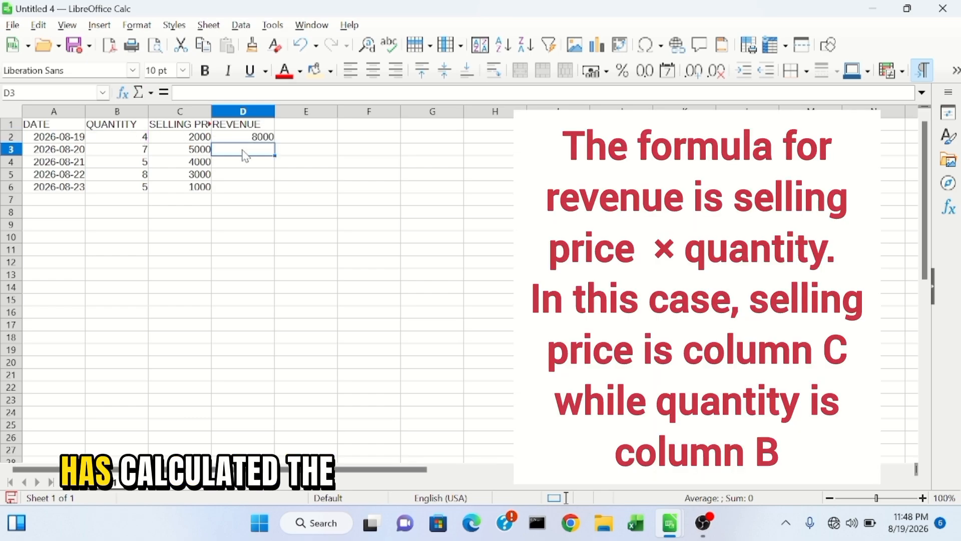
click(250, 138)
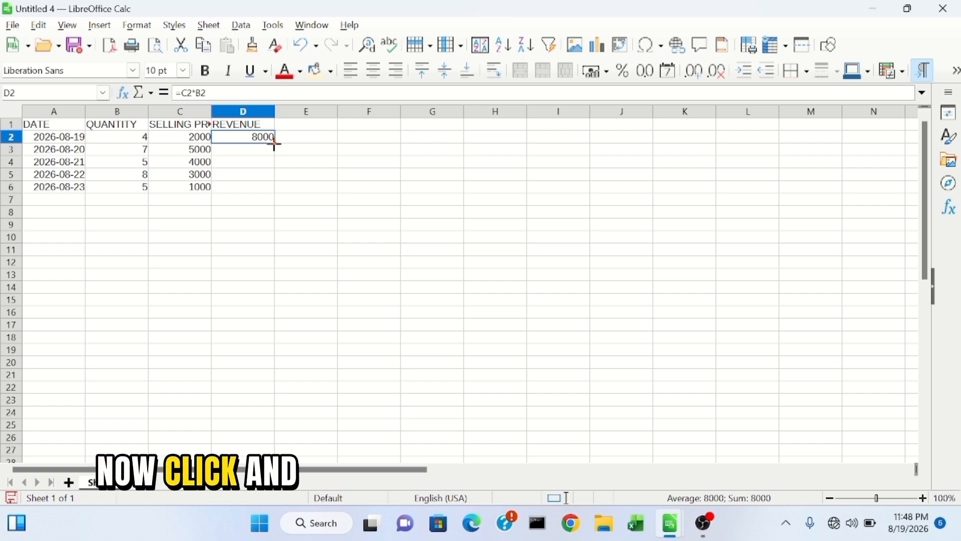
drag(275, 142, 281, 198)
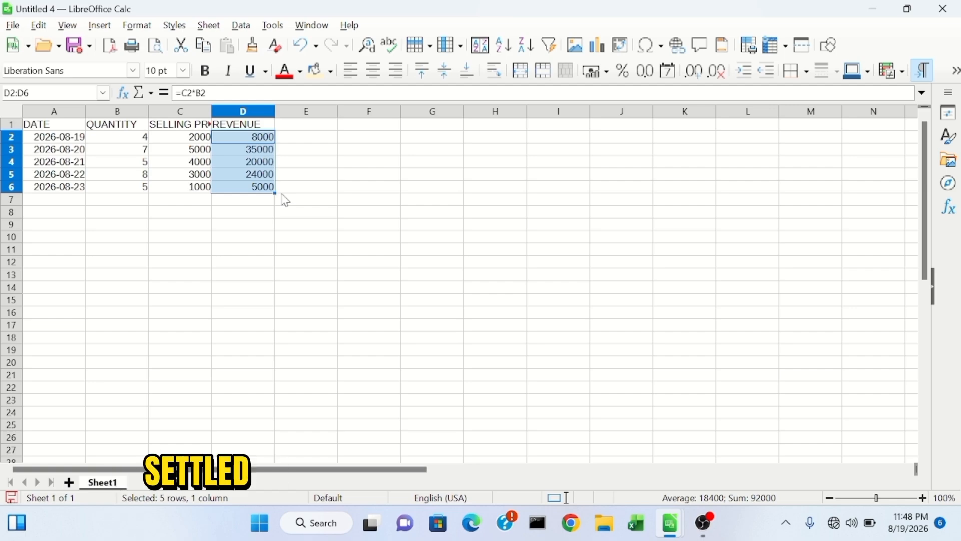
click(294, 114)
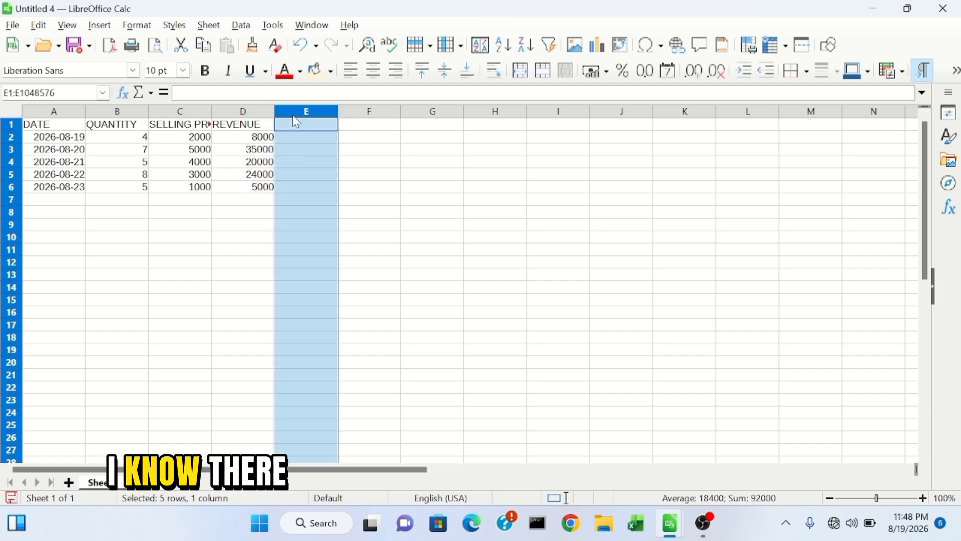
click(350, 142)
click(118, 112)
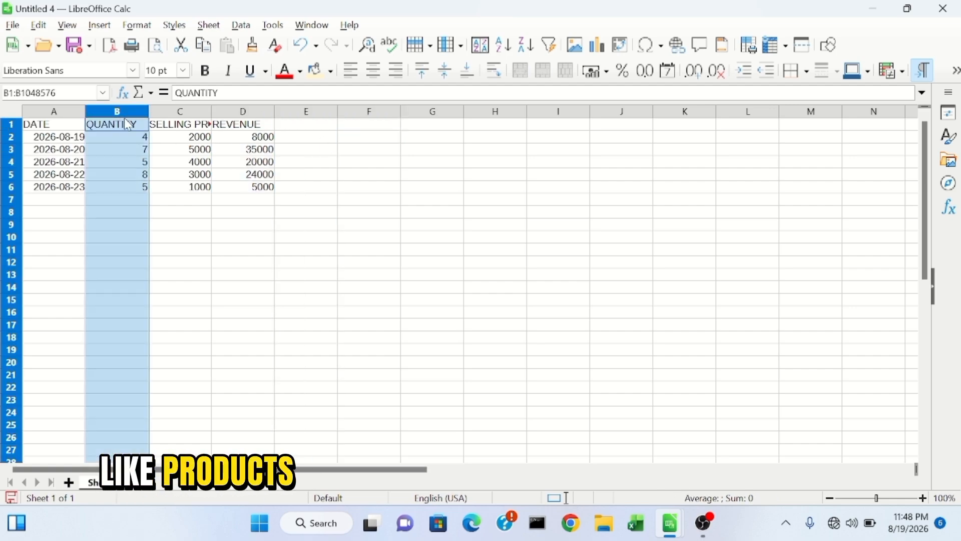
click(289, 131)
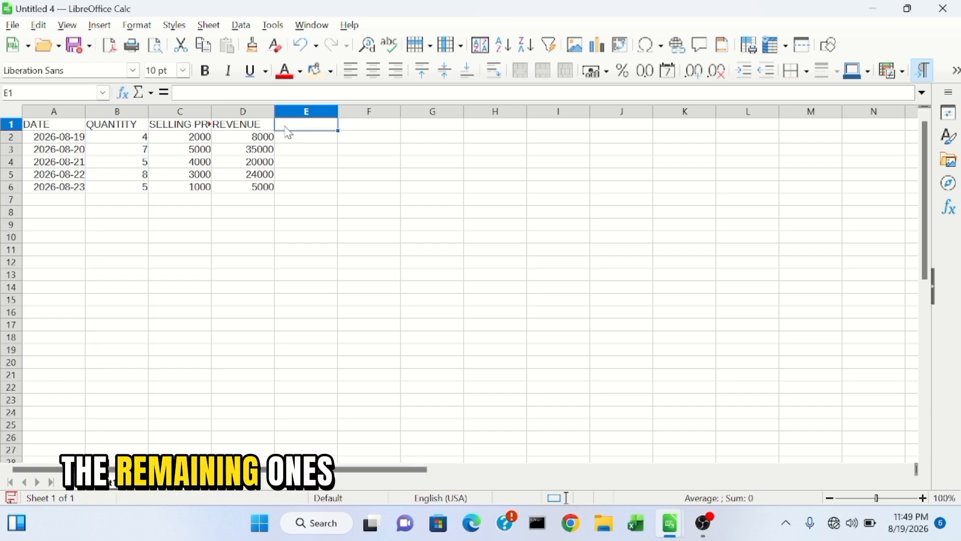
Make the column headers in A1:D1 bold and set their font color to Dark Blue 1.
click(42, 127)
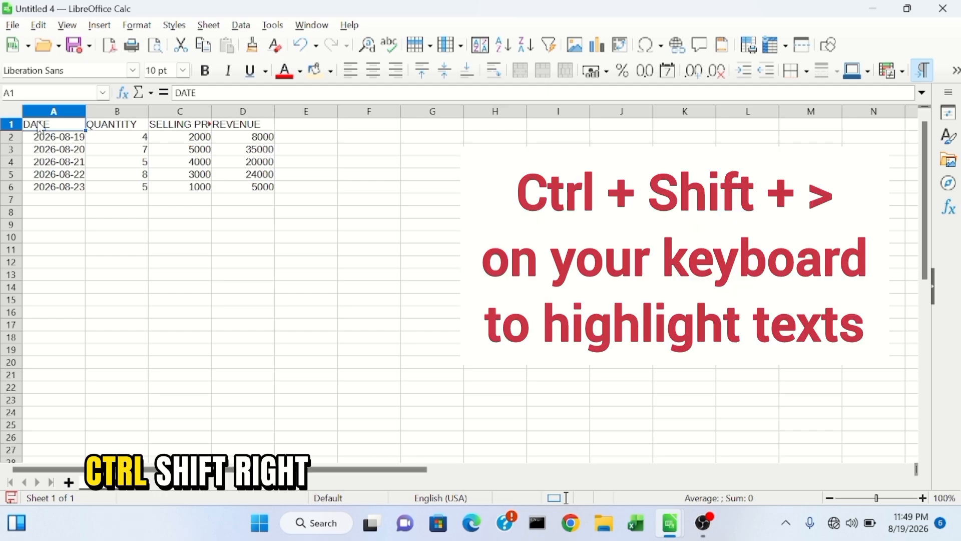
key(ctrl+shift+Right)
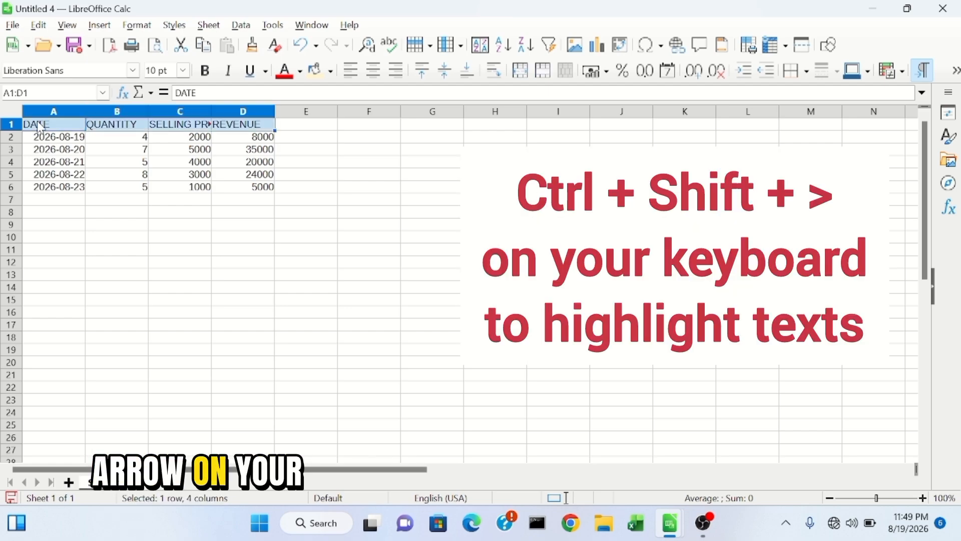
click(206, 73)
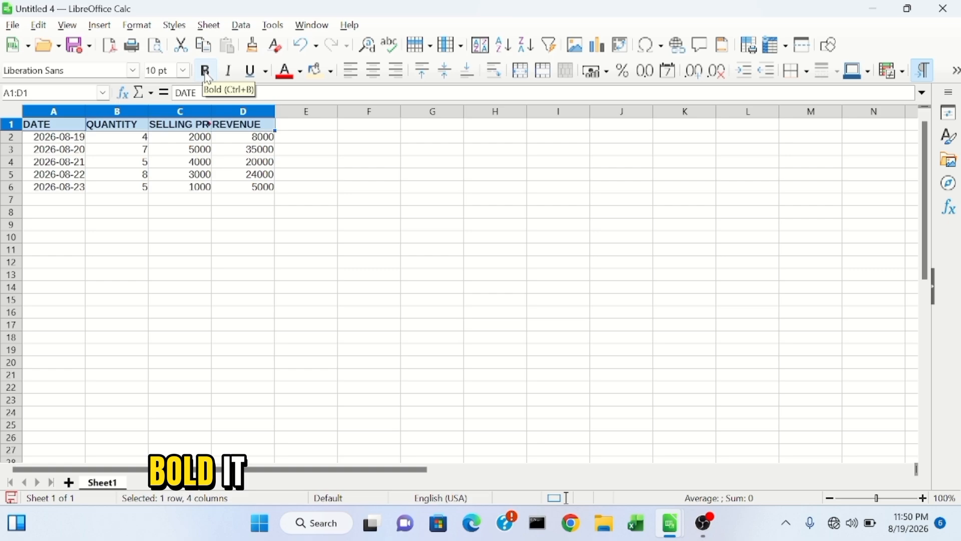
click(301, 71)
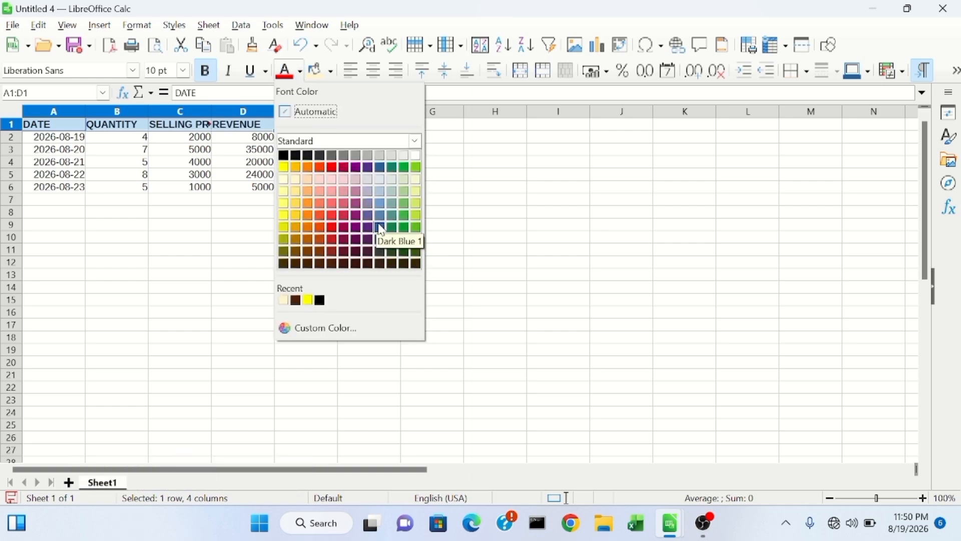
click(378, 225)
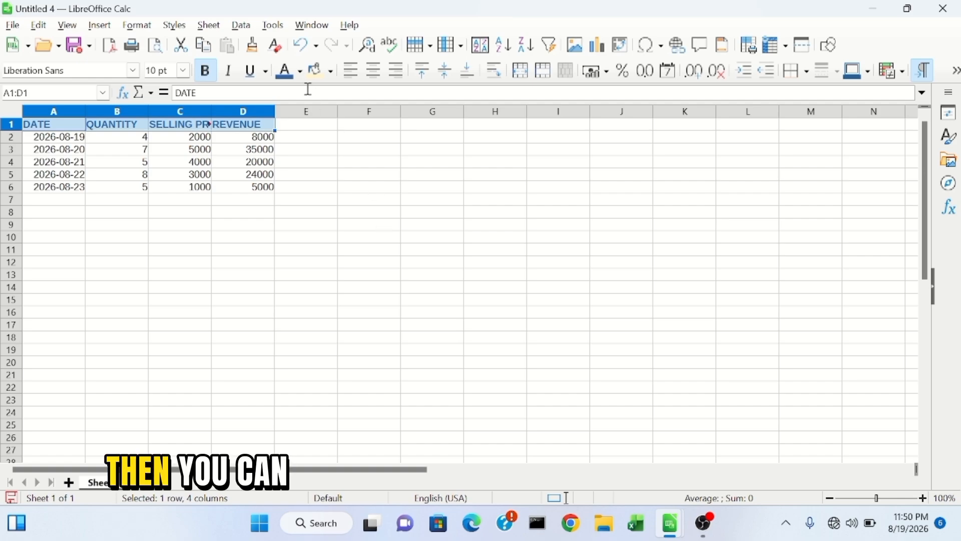
Fill the header cells A1:D1 and the empty cell F9 with the Dark Gray 4 background color.
click(330, 73)
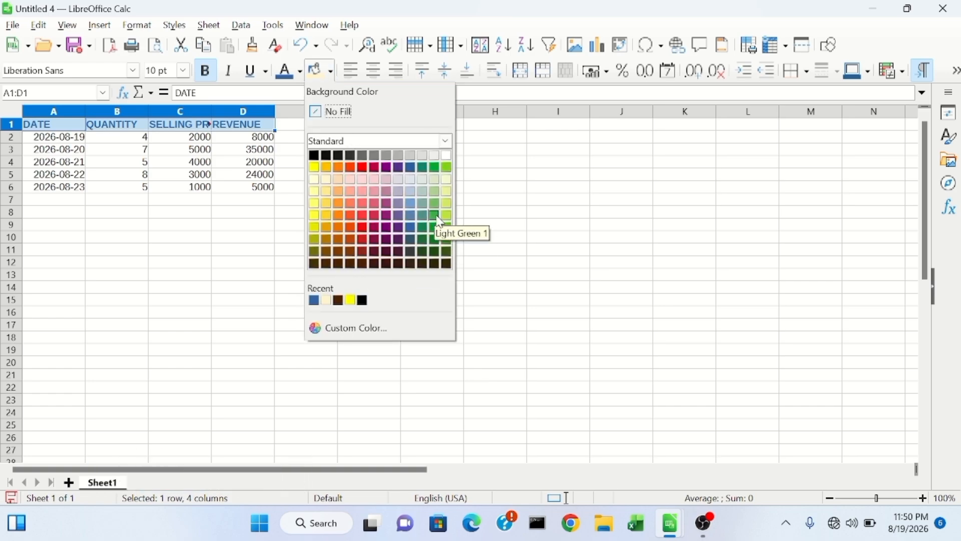
click(328, 157)
click(354, 234)
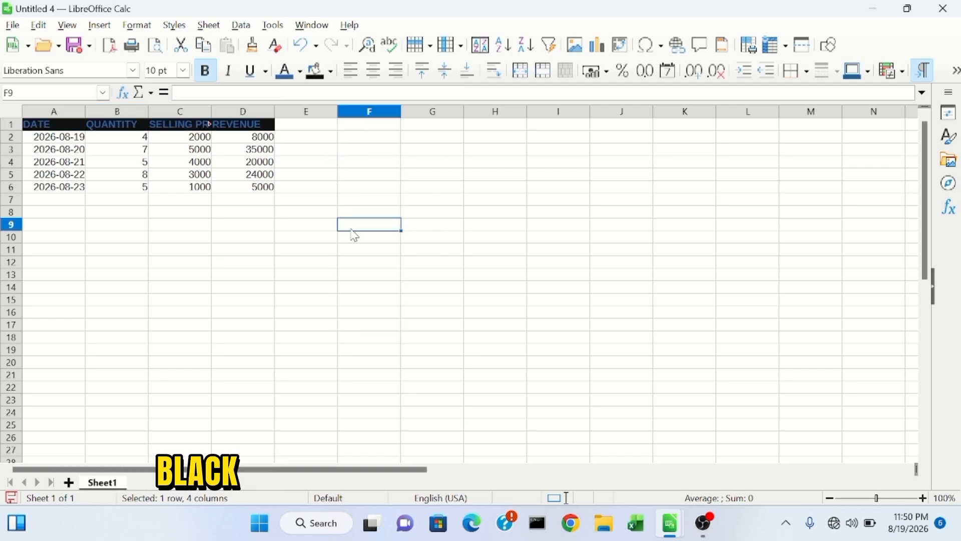
click(316, 72)
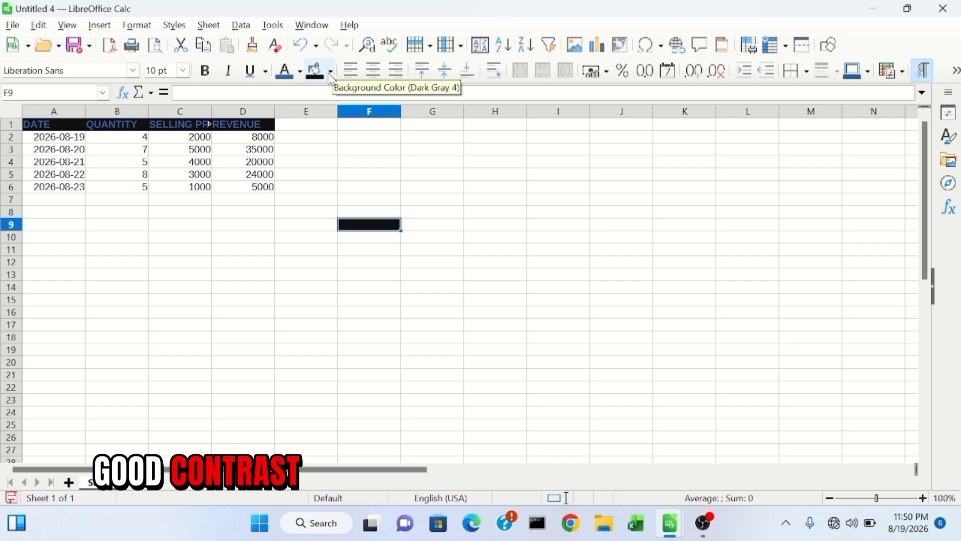
Change the background color of the header cells A1:D1 and cell F9 to yellow.
click(331, 71)
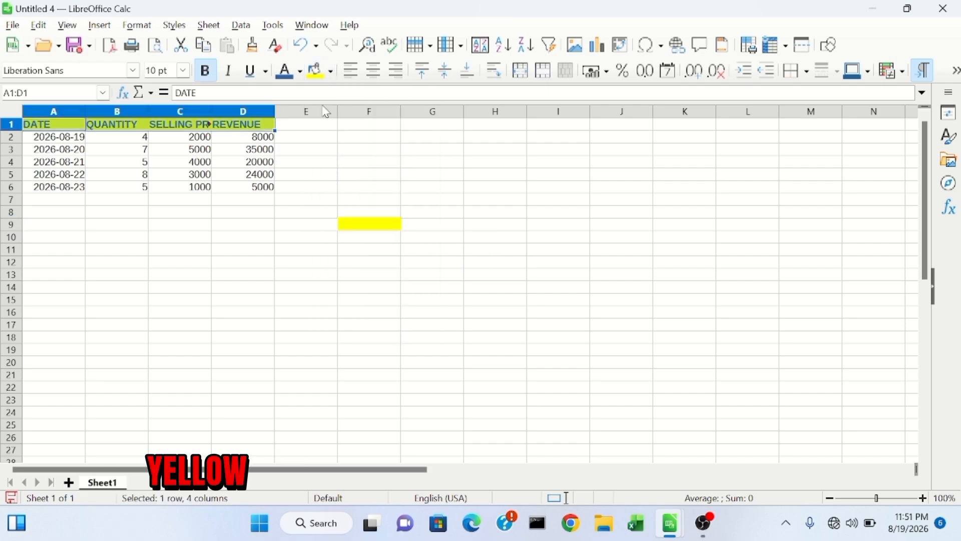
click(334, 185)
key(ctrl+z)
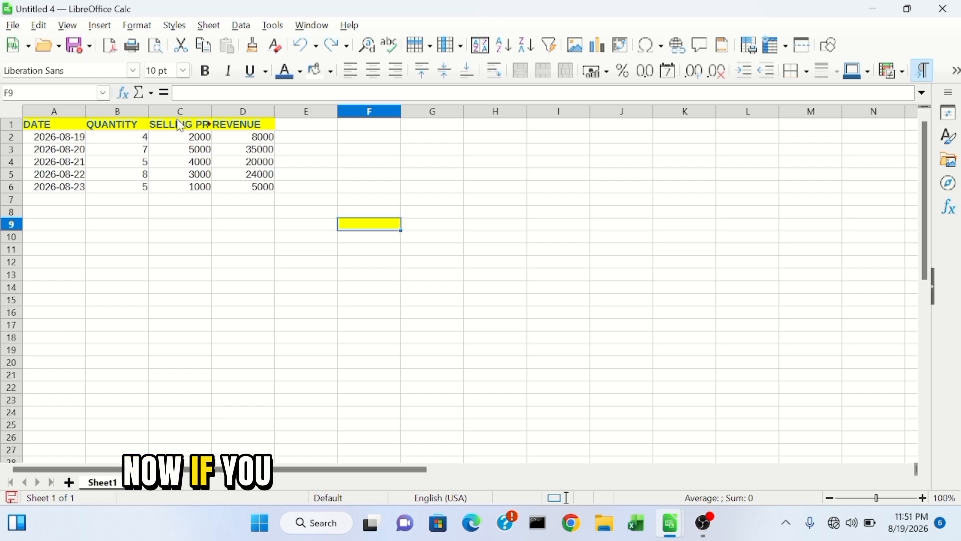
Widen column C to fit the full SELLING PRICE header.
click(204, 126)
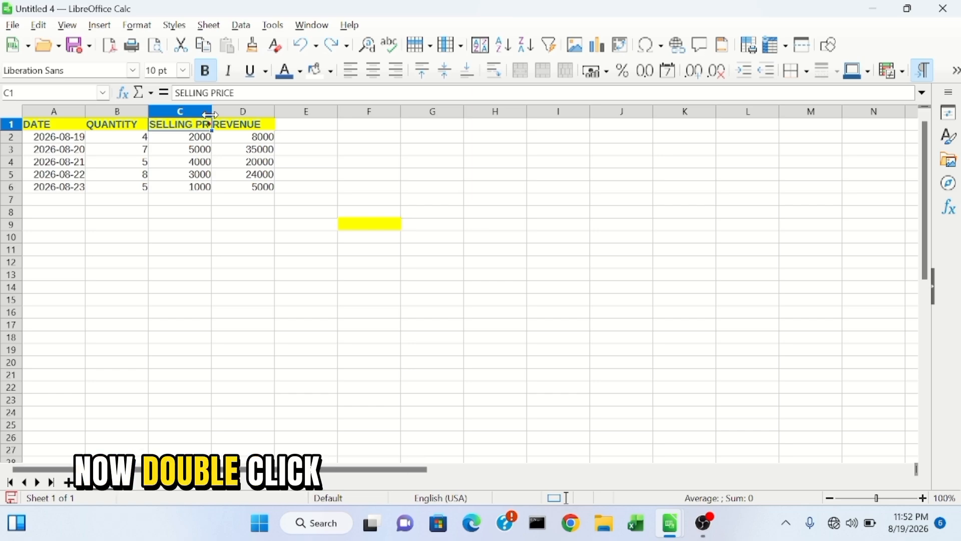
double_click(210, 114)
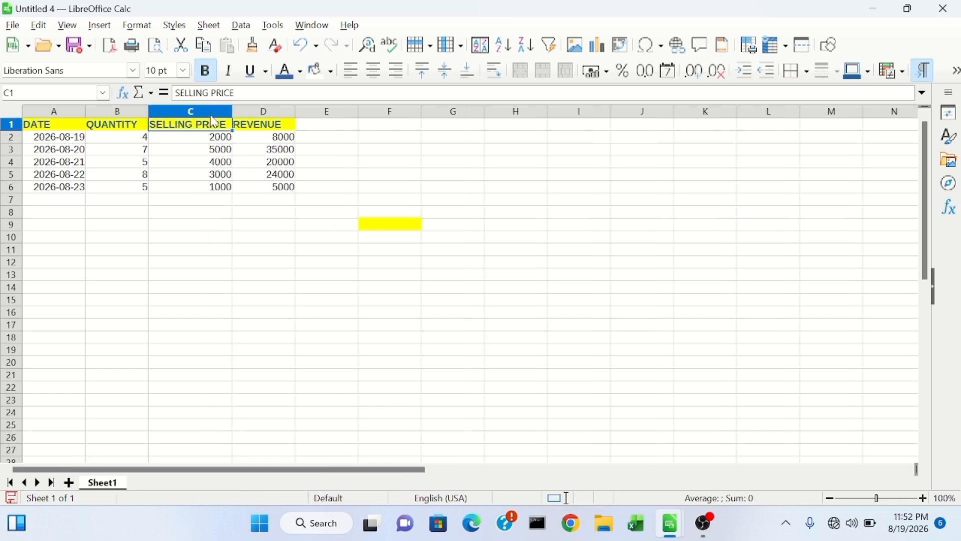
click(242, 214)
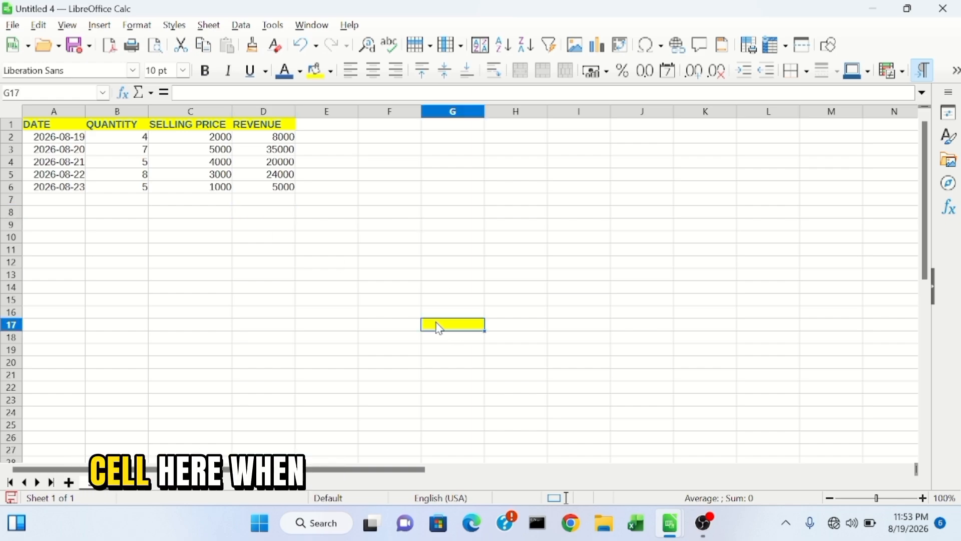
Remove the background color from the empty cell G17 by setting it to No Fill.
click(331, 71)
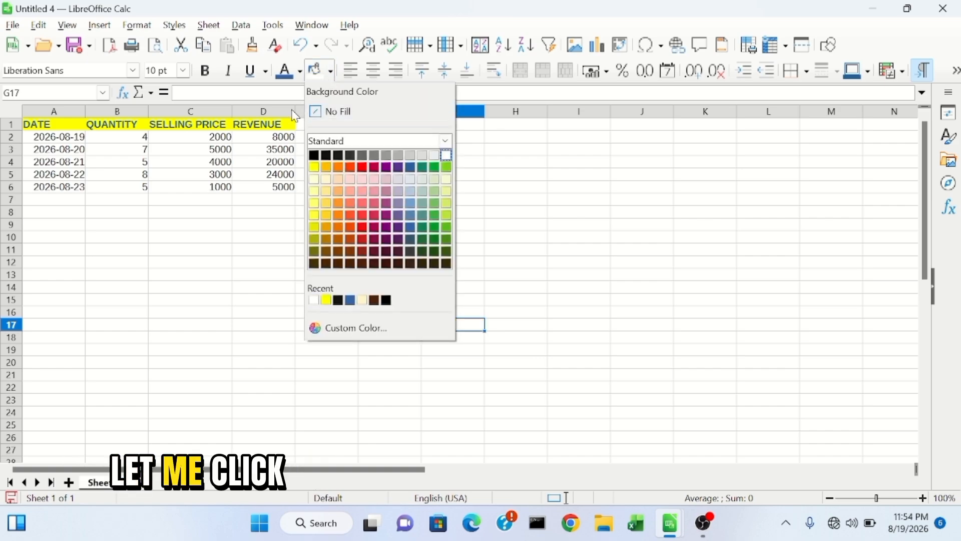
click(341, 116)
click(373, 242)
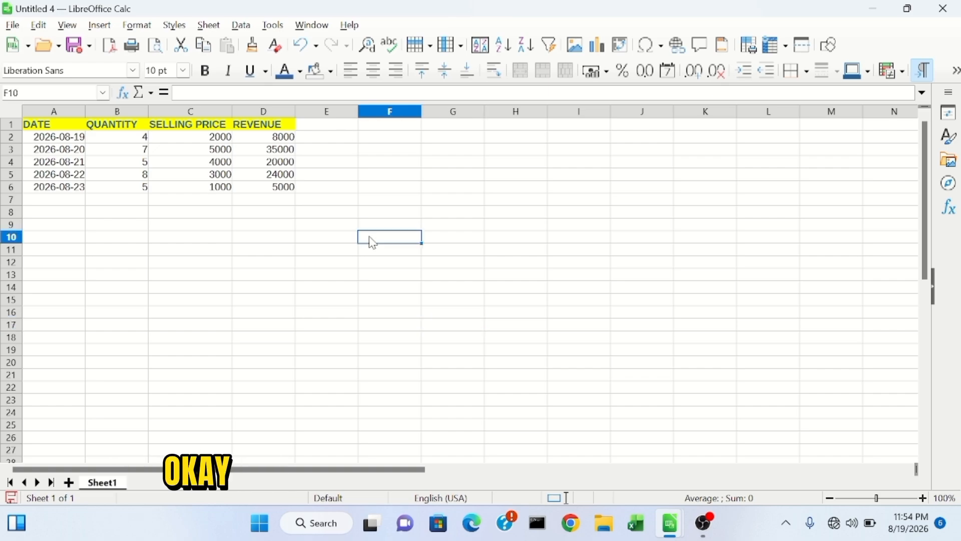
click(92, 386)
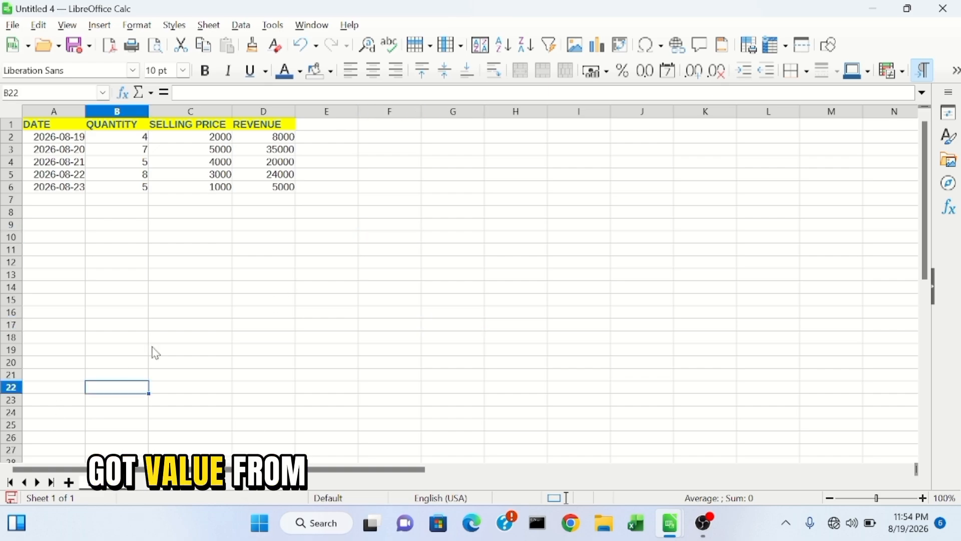